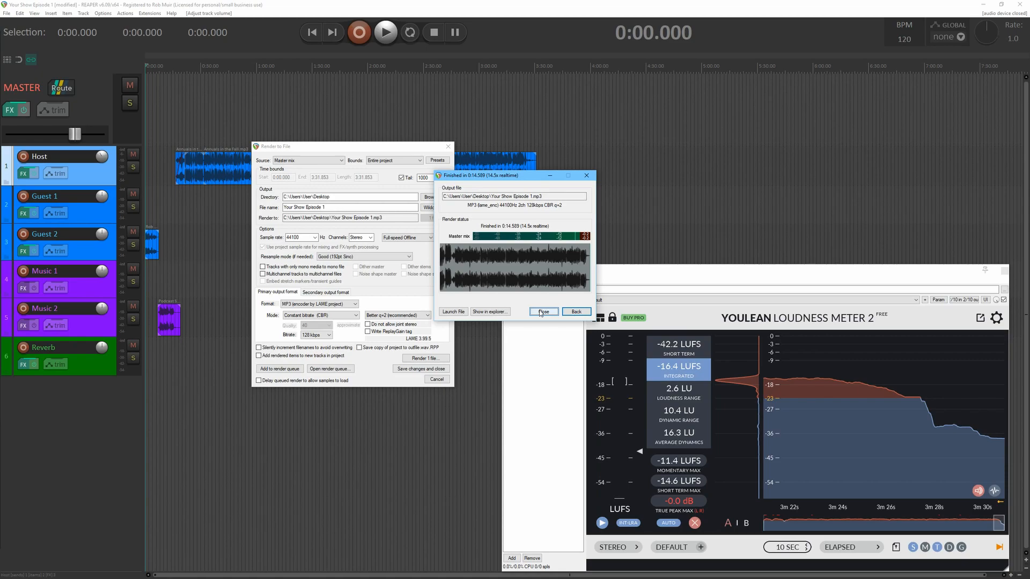
# Close the master effects window and place the edit cursor near the start of the Host track.
pyautogui.click(1004, 270)
pyautogui.click(182, 206)
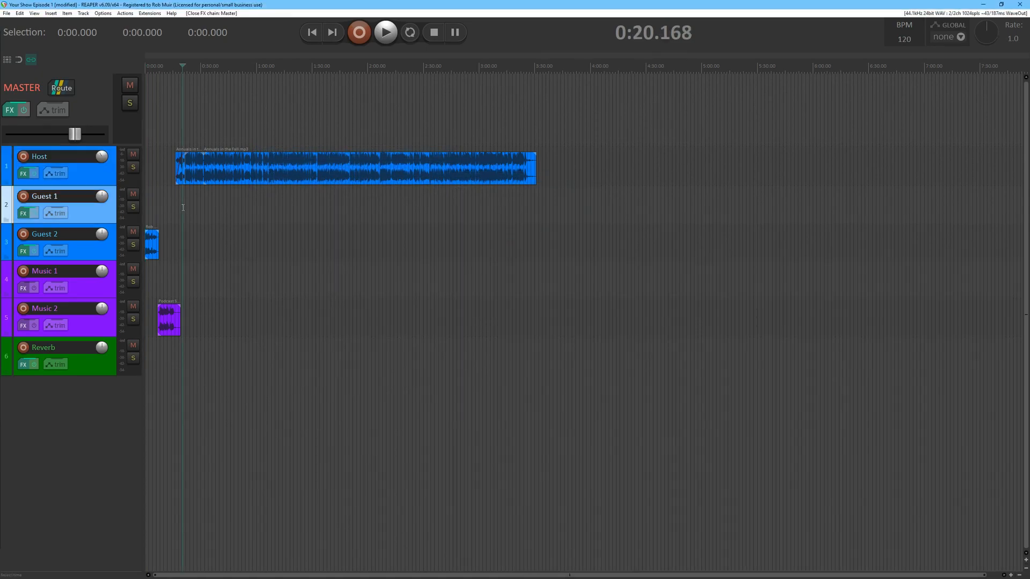
pyautogui.click(149, 177)
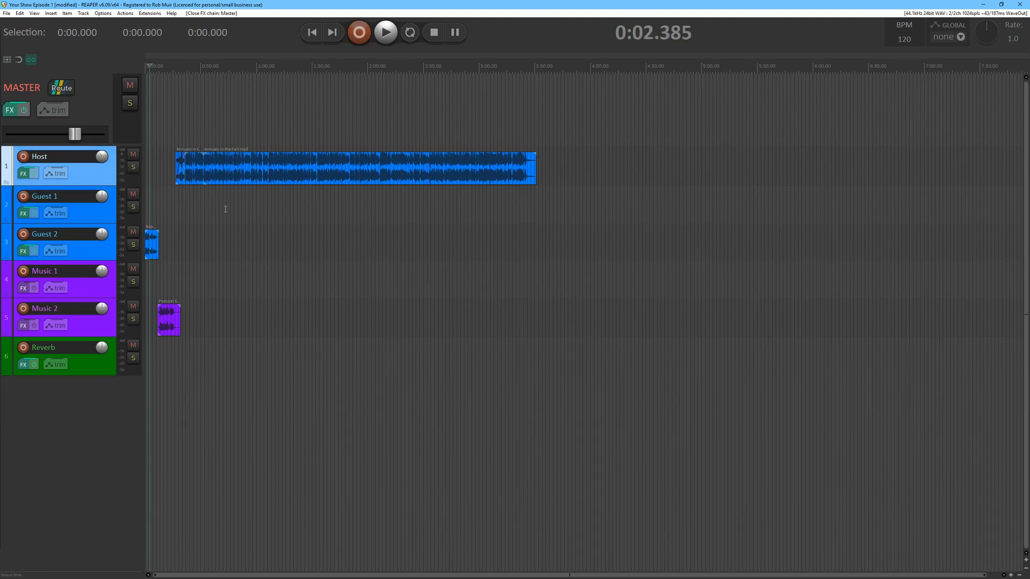
# Insert the Medical Matters congestive heart failure MP3 from User\Downloads into the Guest 1 track, using the Media Explorer.
pyautogui.hotkey('ctrl', 'alt', 'x')
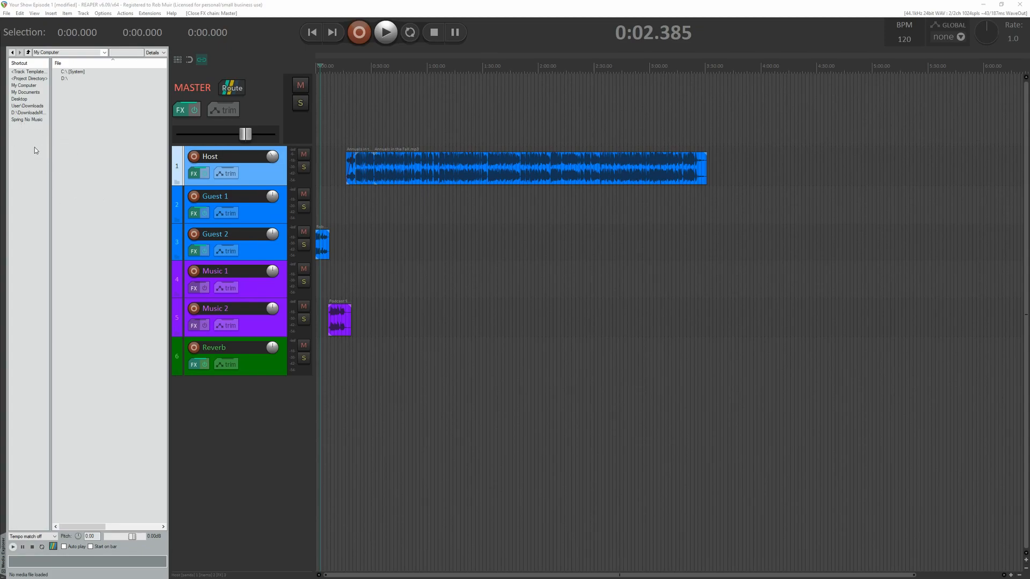
pyautogui.click(27, 106)
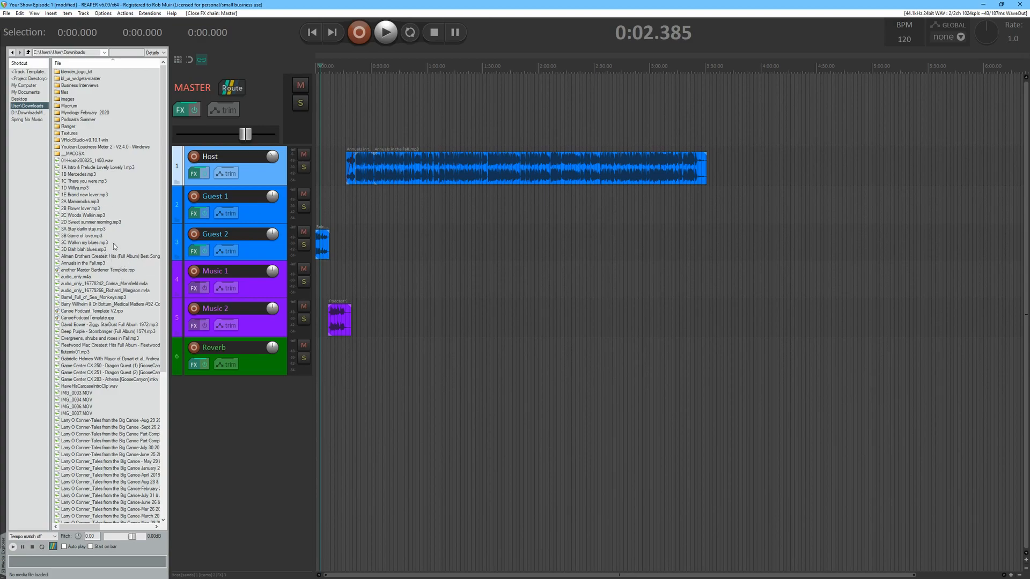
pyautogui.moveTo(121, 304); pyautogui.dragTo(414, 206)
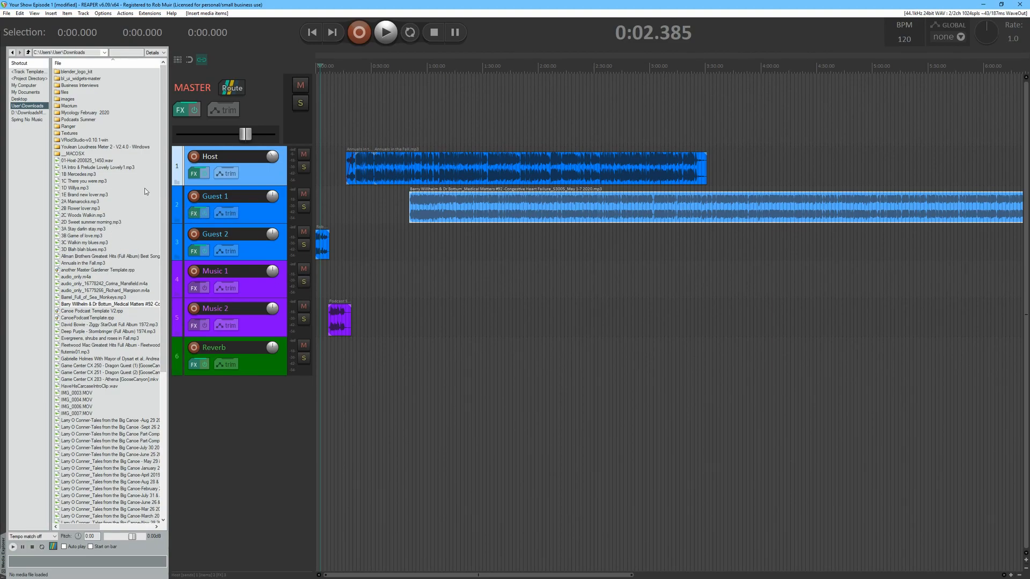
# Insert 1B Mercedes.mp3 into the Music 2 track and hide the Media Explorer.
pyautogui.moveTo(73, 175); pyautogui.dragTo(386, 311)
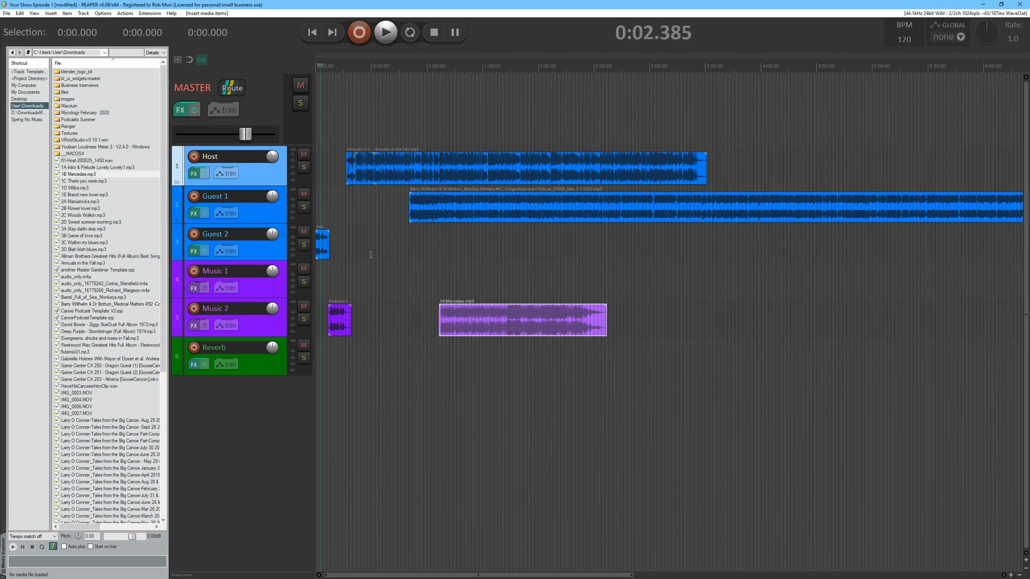
pyautogui.click(330, 199)
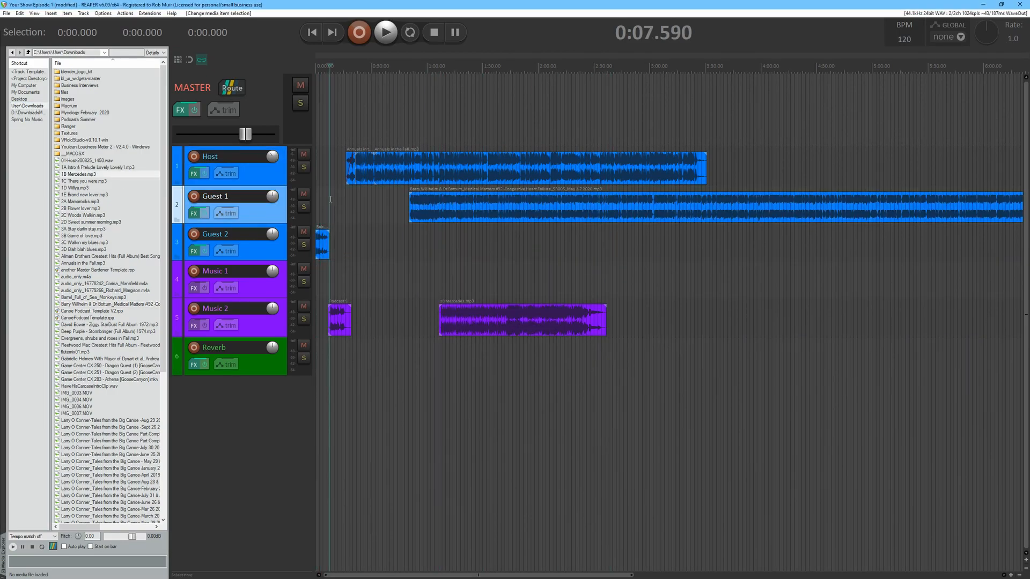
pyautogui.hotkey('ctrl', 'alt', 'x')
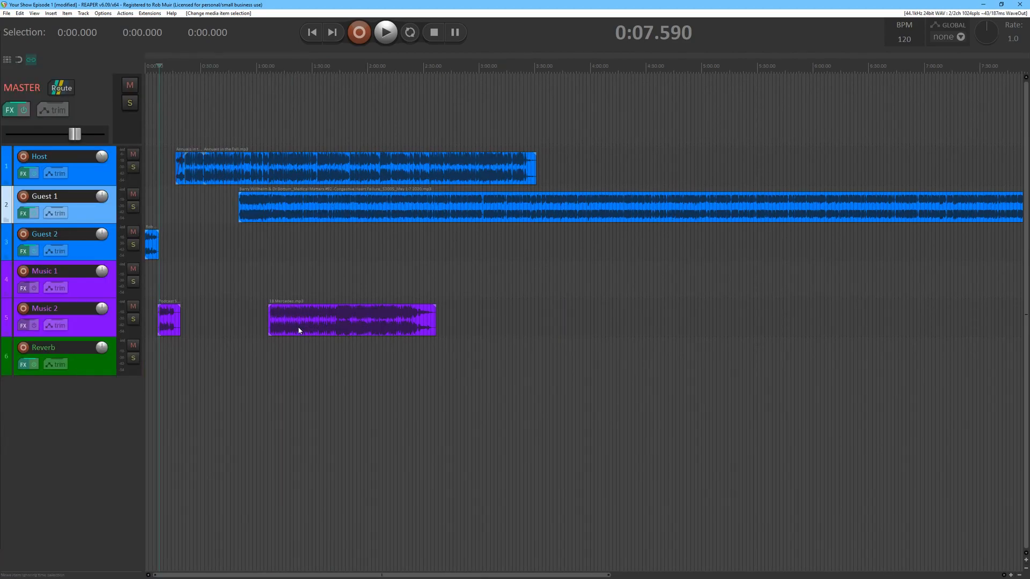
# Move the 1B Mercedes item earlier on Music 2 so it starts at about 0:21.7.
pyautogui.moveTo(299, 333); pyautogui.dragTo(239, 325)
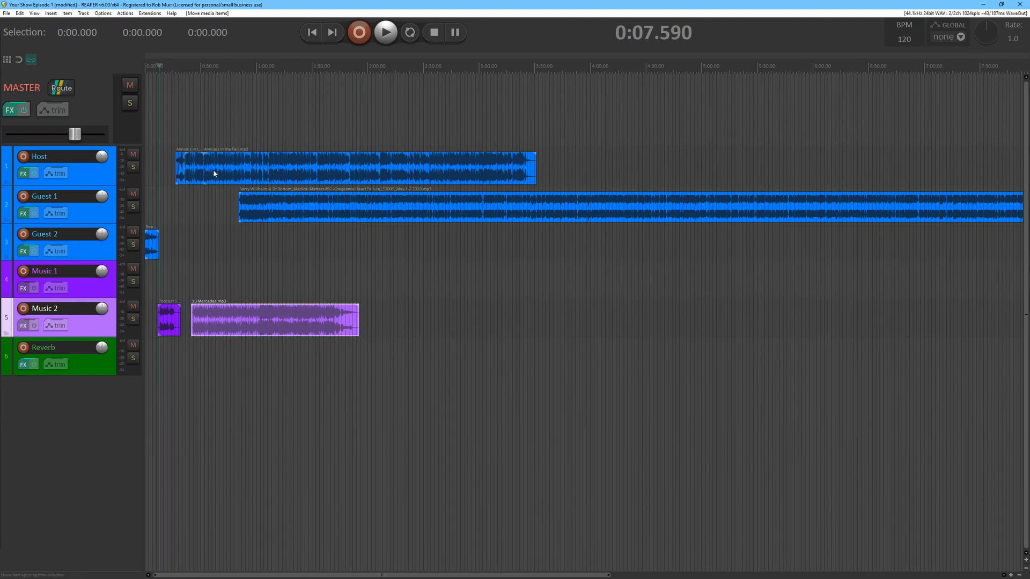
pyautogui.scroll(4, 212, 284)
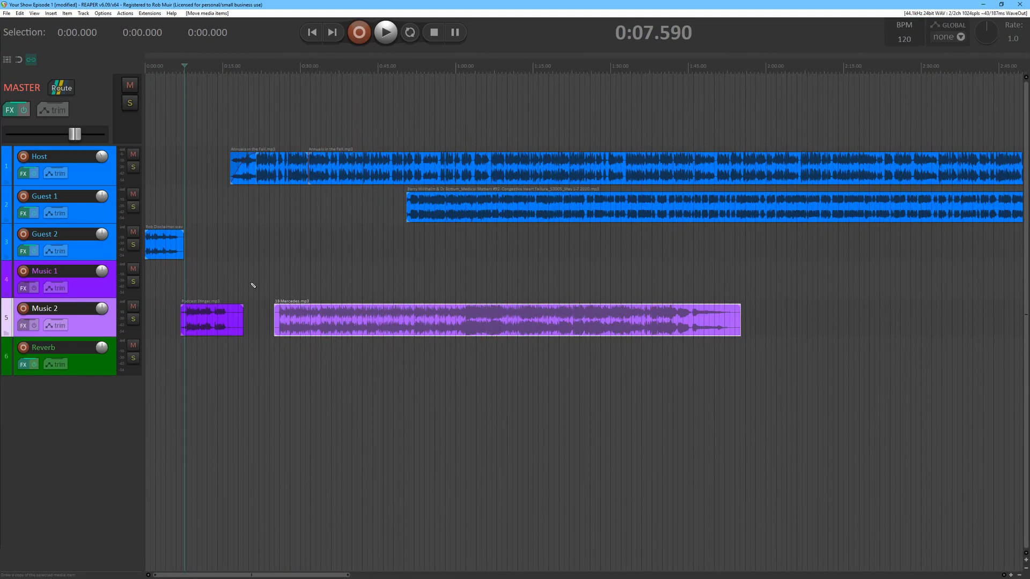
pyautogui.moveTo(393, 323); pyautogui.dragTo(370, 329)
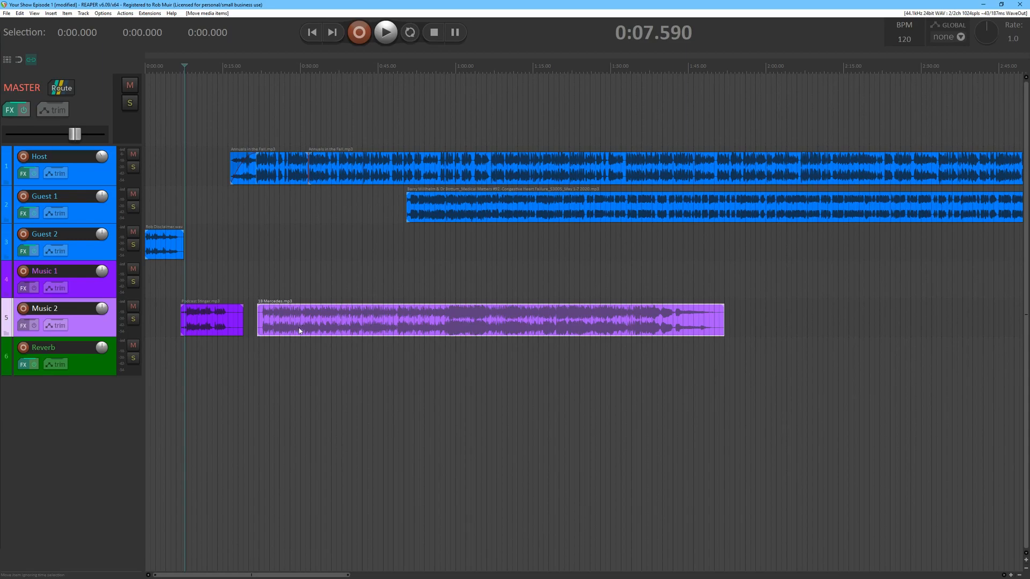
# Try the 1B Mercedes item on Music 1 with that track's volume knob, and return the item to Music 2.
pyautogui.moveTo(284, 332); pyautogui.dragTo(283, 284)
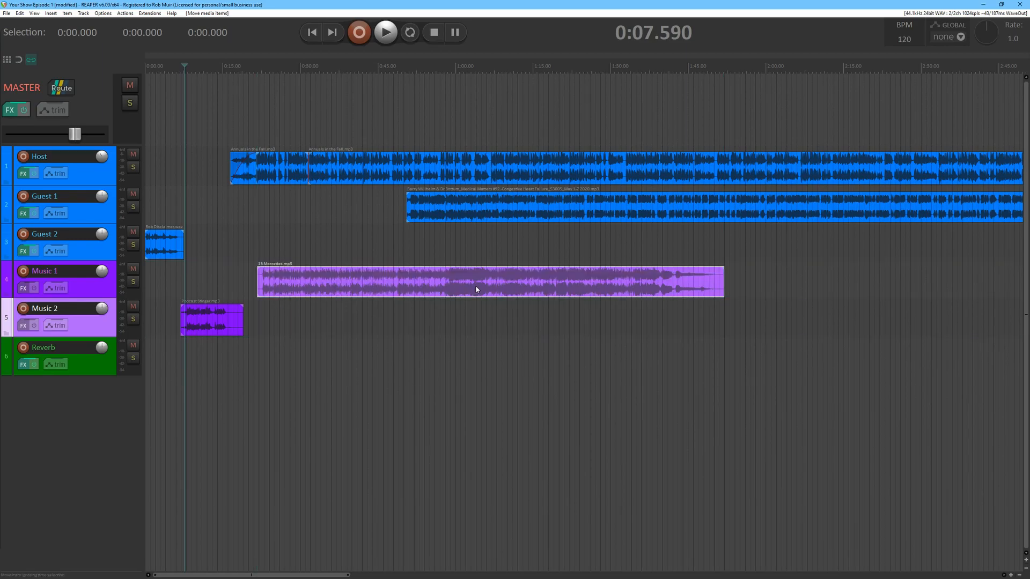
pyautogui.moveTo(102, 272)
pyautogui.moveTo(102, 271); pyautogui.dragTo(103, 273)
pyautogui.moveTo(308, 284); pyautogui.dragTo(309, 311)
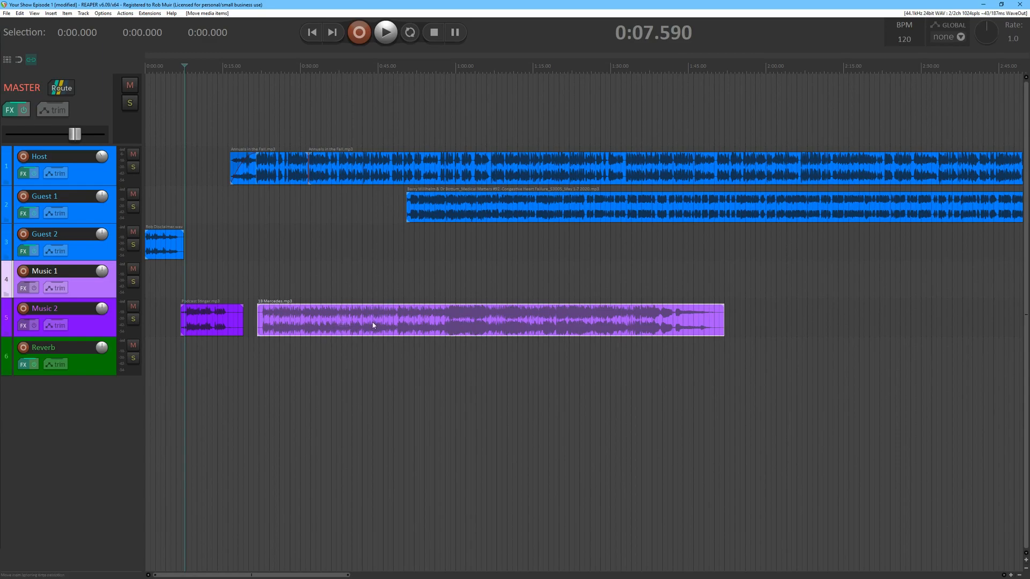
# Lower the 1B Mercedes item's volume to about -3 dB in its media item properties.
pyautogui.doubleClick(469, 326)
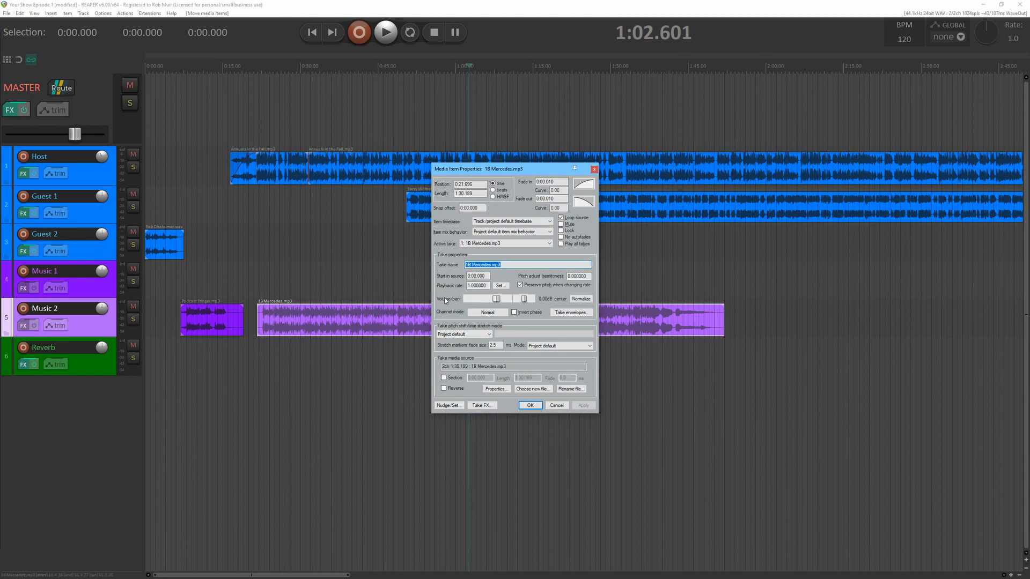
pyautogui.click(497, 299)
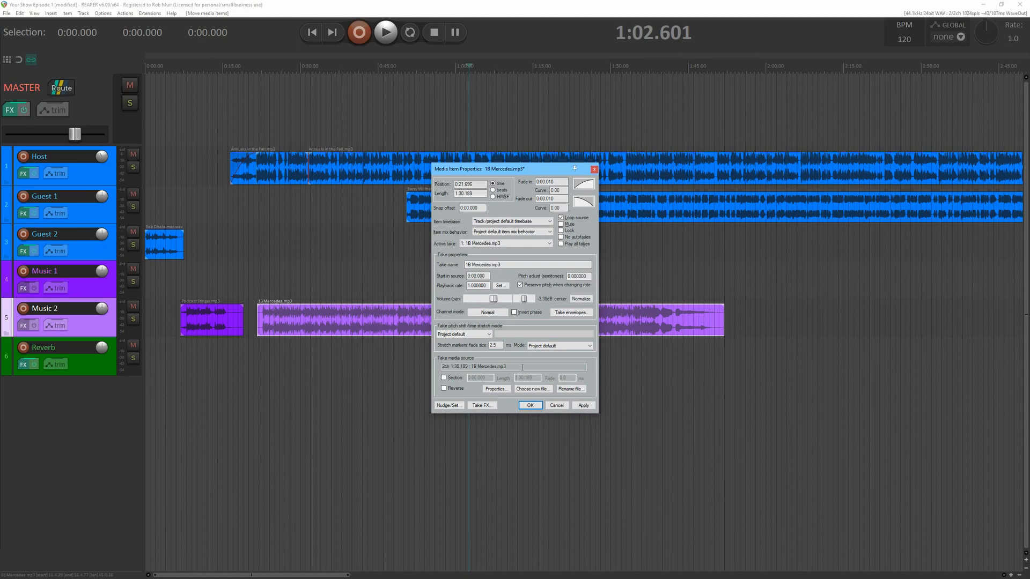
pyautogui.click(530, 405)
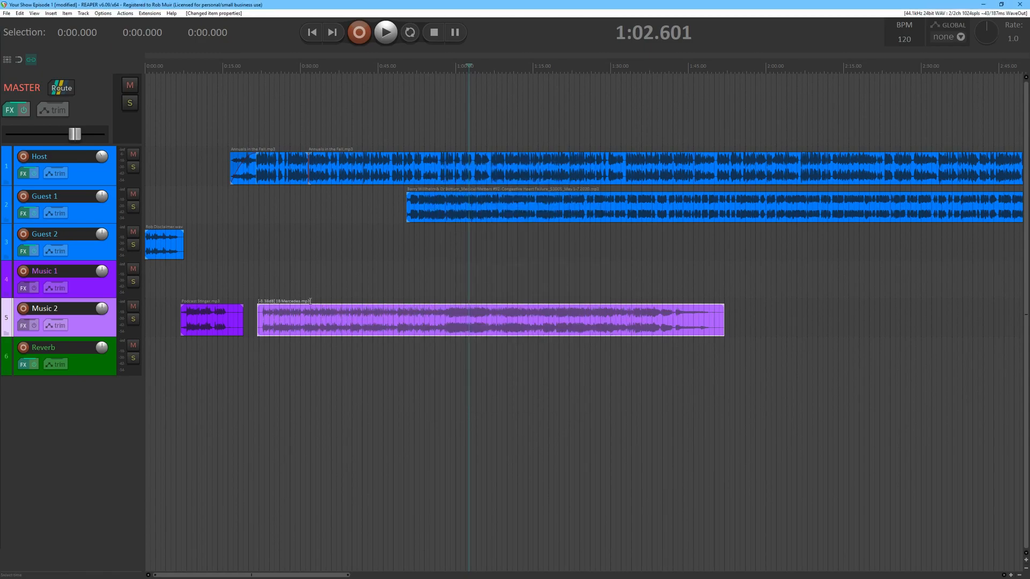
# Lower the 1B Mercedes item's volume further to about -13.7 dB in its media item properties.
pyautogui.doubleClick(316, 328)
pyautogui.moveTo(496, 301); pyautogui.dragTo(489, 301)
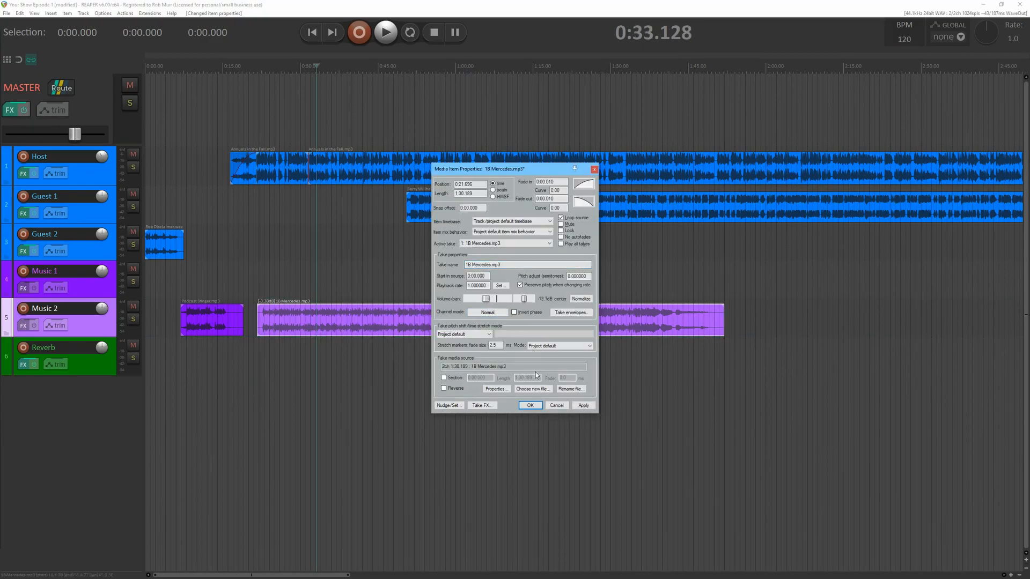
pyautogui.click(530, 406)
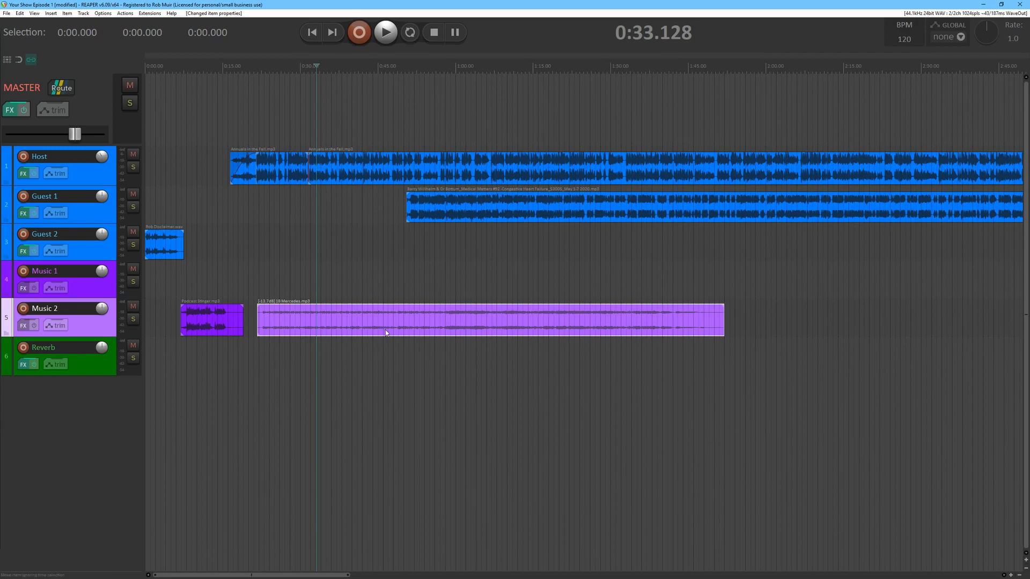
# Reset the 1B Mercedes item's volume to 0.00 dB in its media item properties.
pyautogui.doubleClick(355, 327)
pyautogui.doubleClick(485, 298)
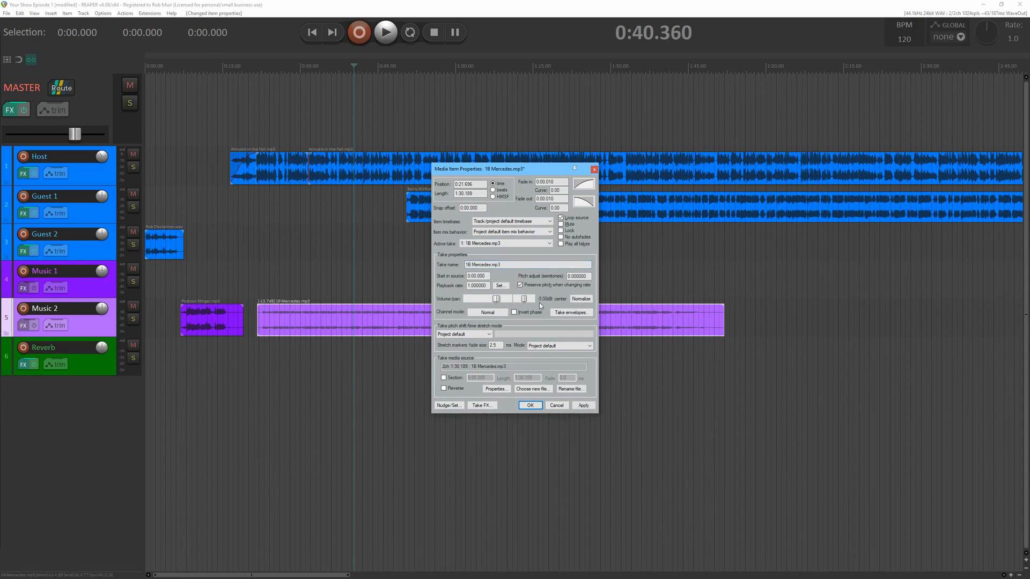
pyautogui.moveTo(497, 298); pyautogui.dragTo(473, 298)
pyautogui.moveTo(474, 303)
pyautogui.mouseDown()
pyautogui.moveTo(500, 302)
pyautogui.moveTo(469, 304)
pyautogui.mouseUp()
pyautogui.doubleClick(469, 298)
pyautogui.click(530, 406)
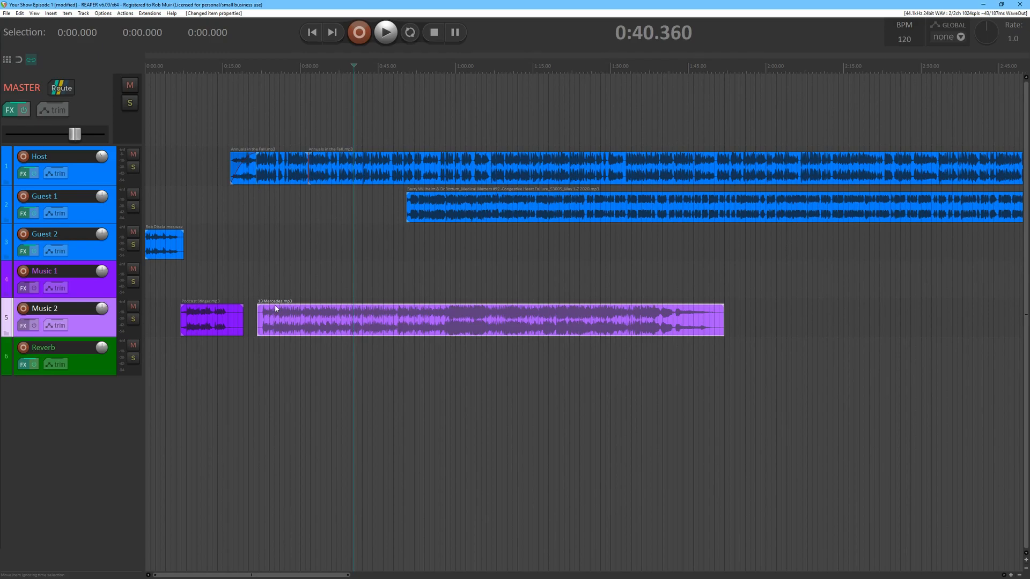
# Delete the 1B Mercedes item from the Music 2 track.
pyautogui.click(314, 325)
pyautogui.press('Delete')
# Move the long Guest 1 item past the end of the Host audio so it starts at about 4:30, and deselect it.
pyautogui.scroll(-6, 398, 239)
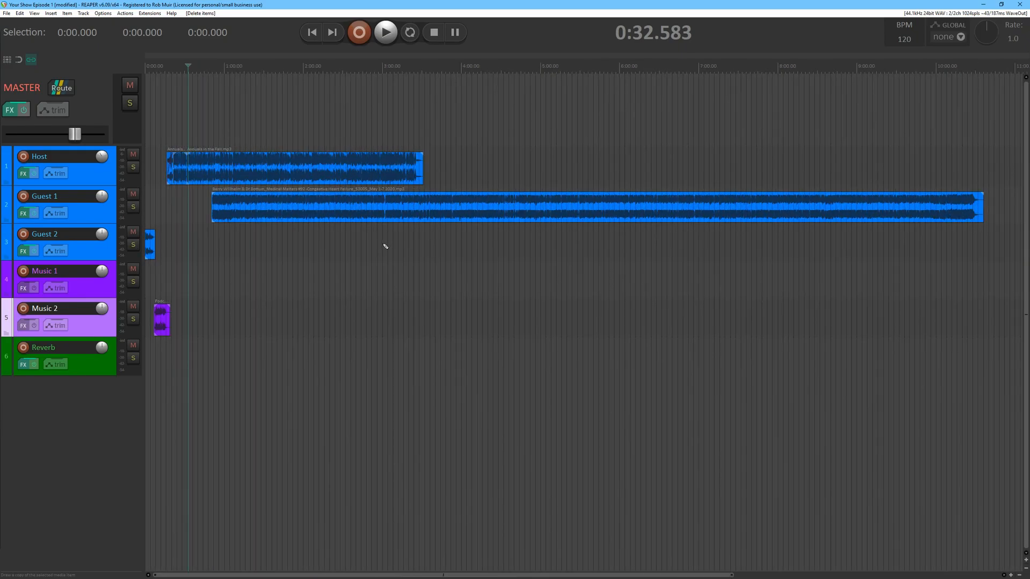
pyautogui.moveTo(249, 206); pyautogui.dragTo(442, 205)
pyautogui.scroll(6, 429, 193)
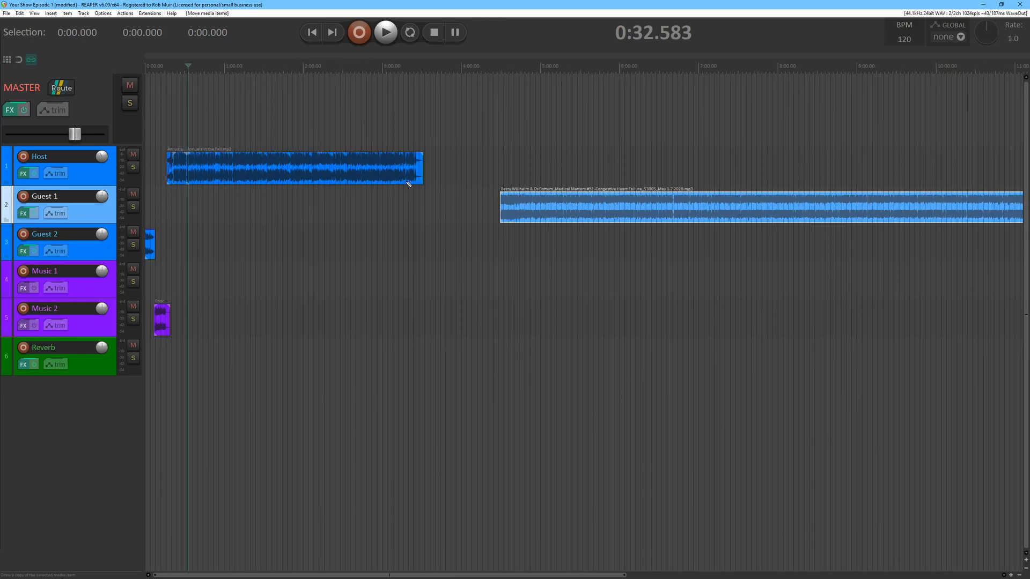
pyautogui.click(641, 197)
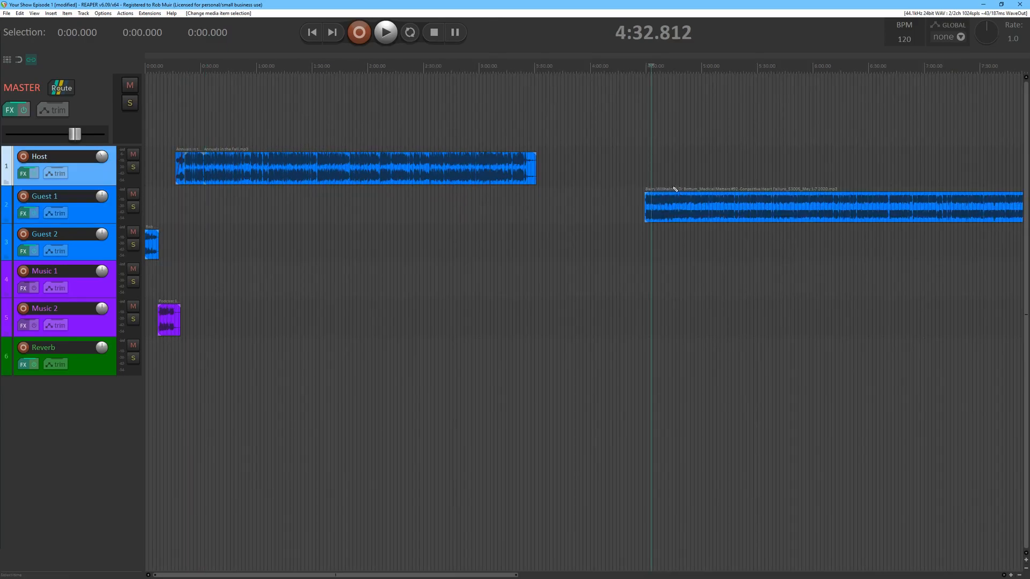
# Split the Guest 1 item at about 4:40, 4:41, 4:58.9, 5:10.4 and 5:24.7.
pyautogui.scroll(3, 633, 187)
pyautogui.scroll(-1, 598, 180)
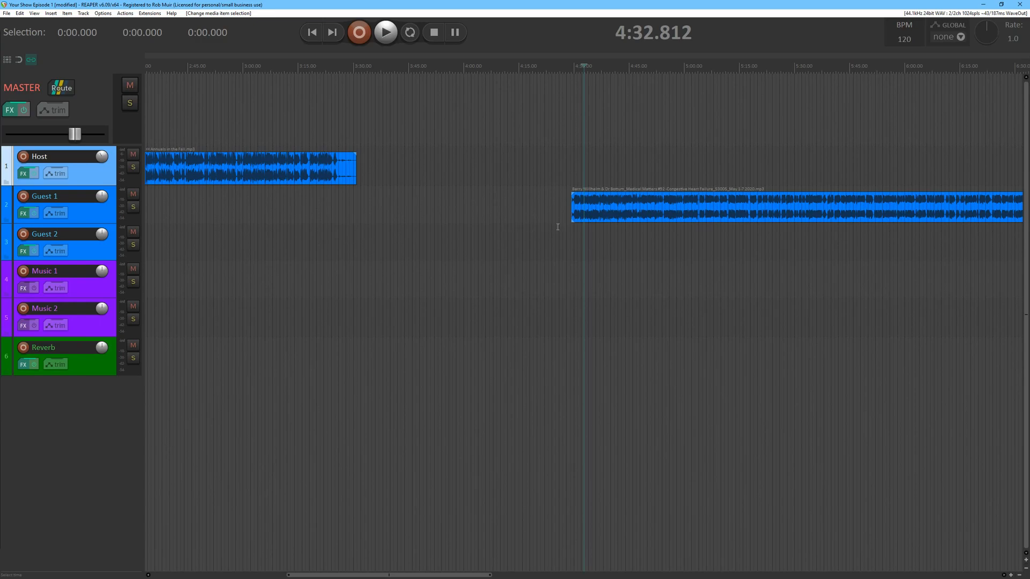
pyautogui.click(610, 151)
pyautogui.press('s')
pyautogui.click(775, 157)
pyautogui.press('s')
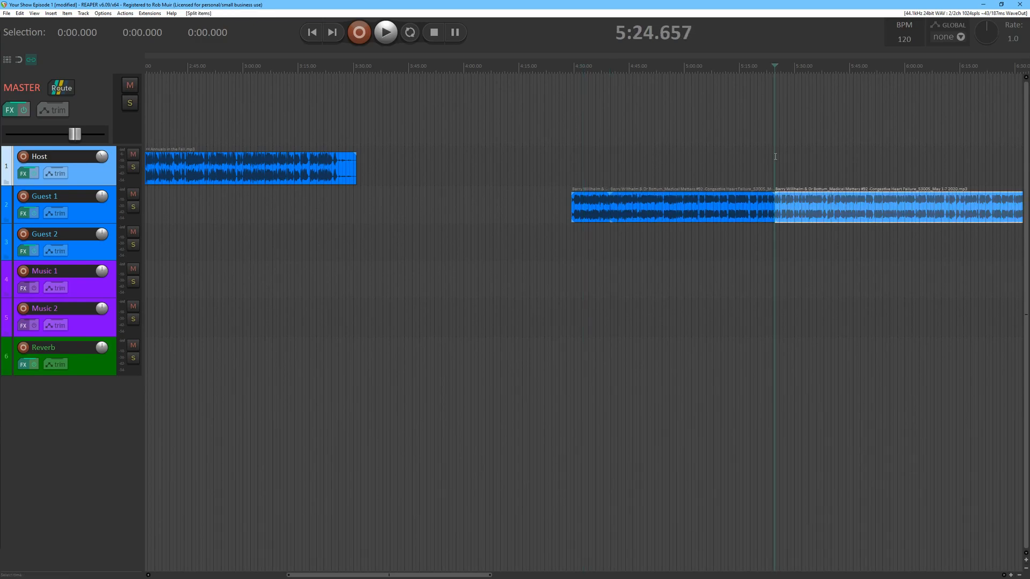
pyautogui.click(614, 154)
pyautogui.press('s')
pyautogui.click(723, 158)
pyautogui.press('s')
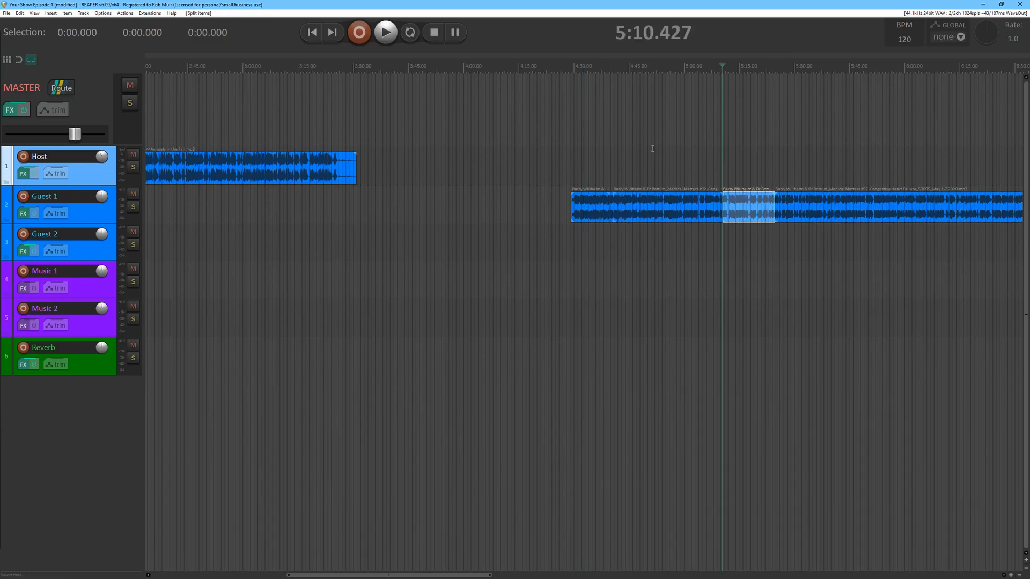
pyautogui.click(681, 146)
pyautogui.press('s')
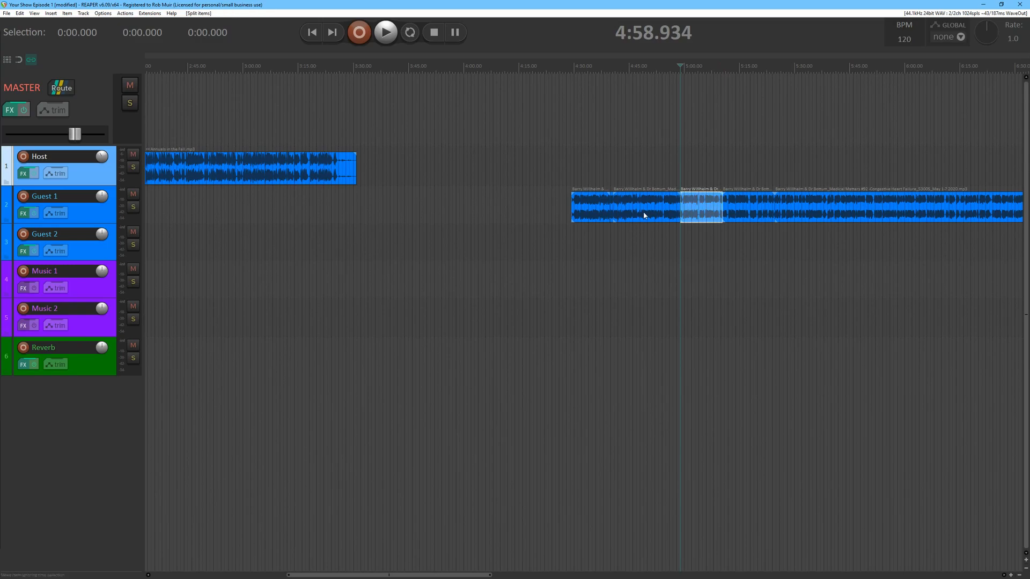
# Try moving the Guest 1 segment that starts at 4:58.9 to about 3:59, undo the move and check the available edit commands.
pyautogui.moveTo(691, 211); pyautogui.dragTo(482, 214)
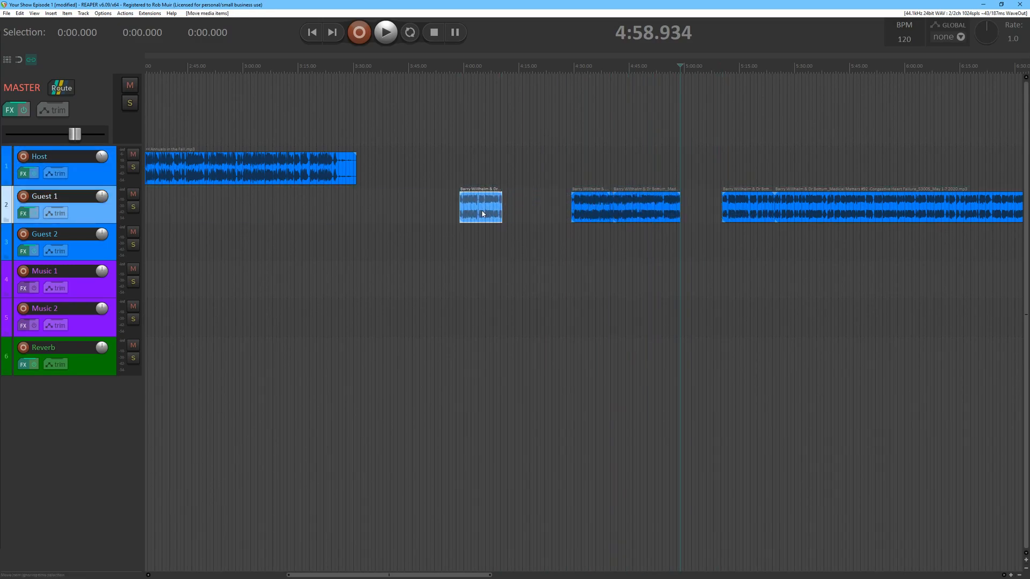
pyautogui.hotkey('ctrl', 'z')
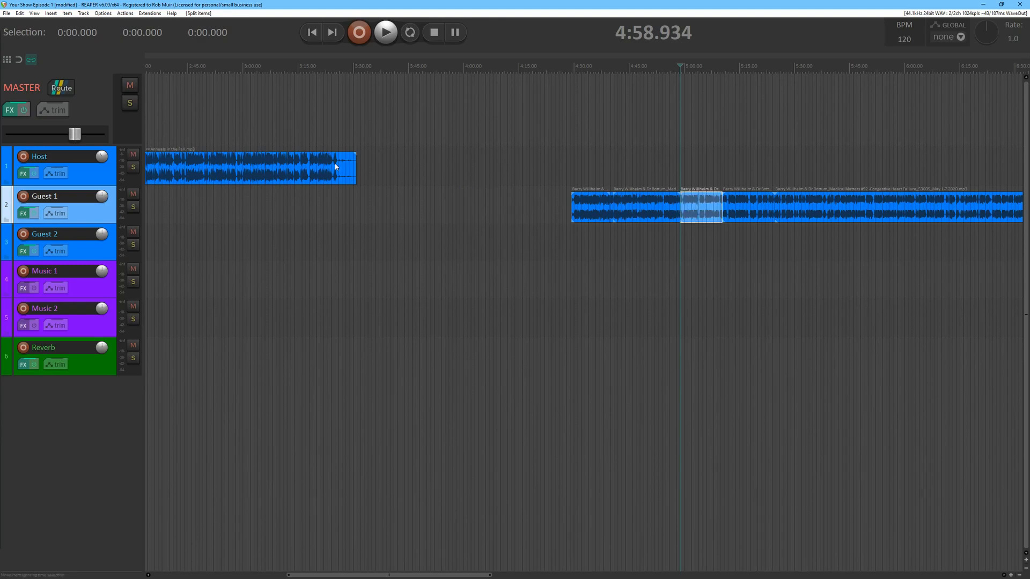
pyautogui.click(19, 14)
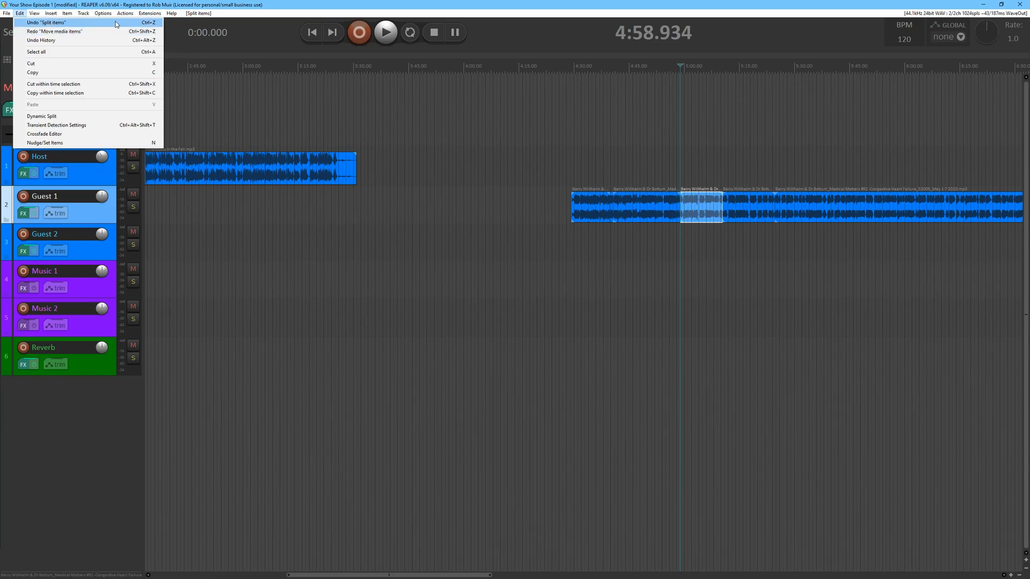
pyautogui.click(498, 185)
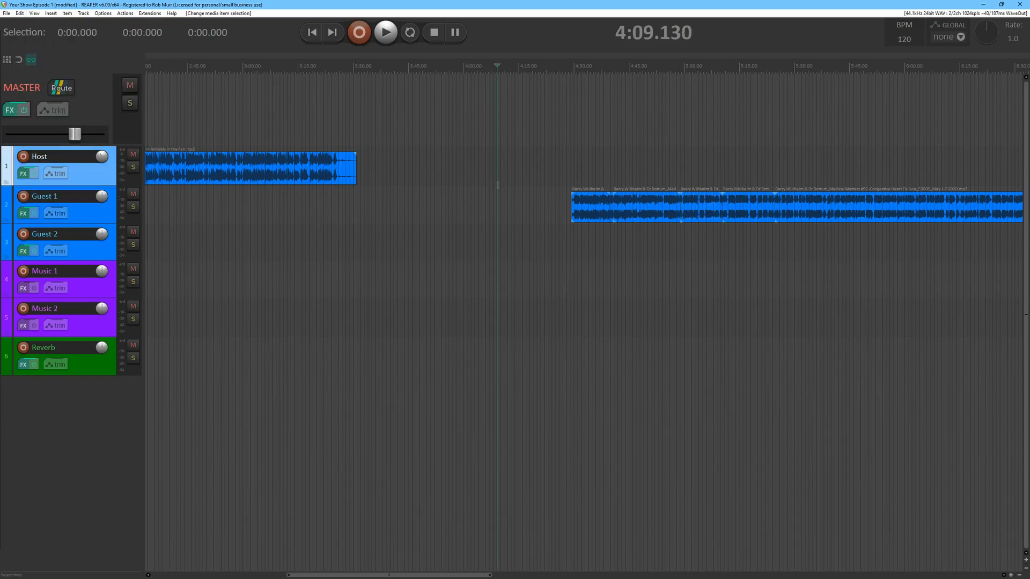
# Cut the Guest 1 segment that starts at 4:58.9, paste it at about 3:58 on the same track, and undo both edits.
pyautogui.click(700, 220)
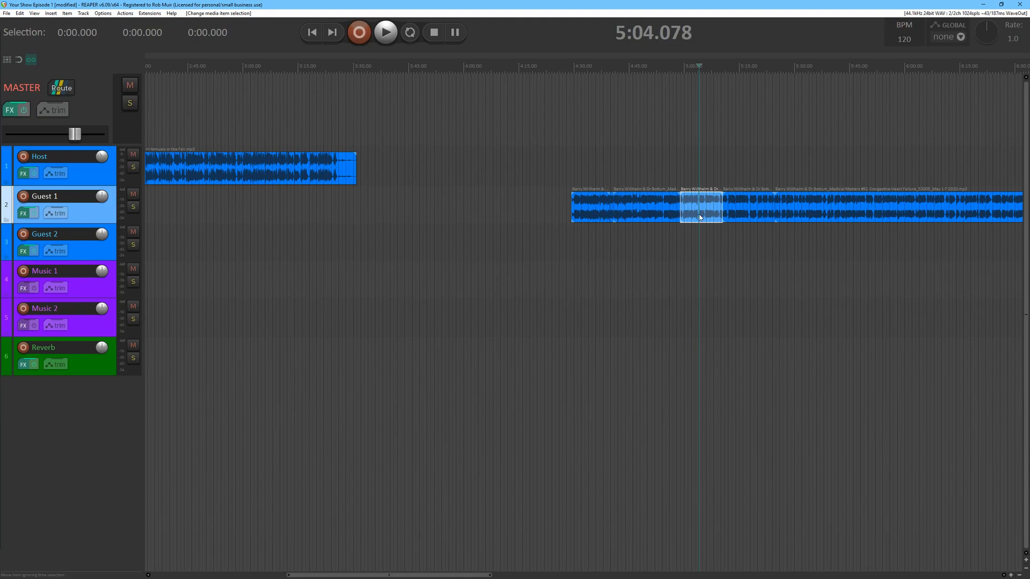
pyautogui.hotkey('ctrl', 'x')
pyautogui.click(456, 199)
pyautogui.hotkey('ctrl', 'v')
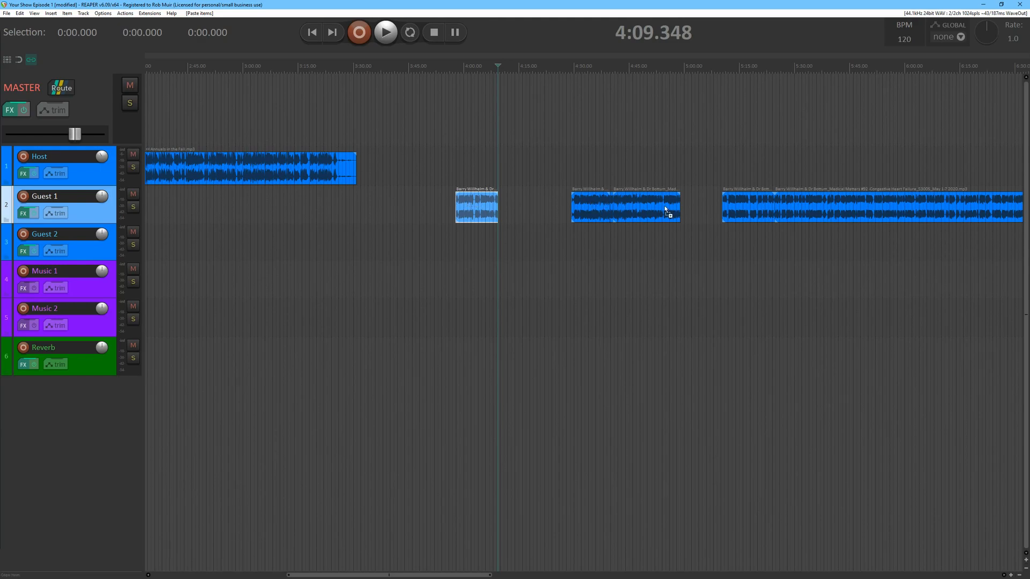
pyautogui.hotkey('ctrl', 'x')
pyautogui.hotkey('ctrl', 'v')
# Paste the cut Guest 1 segment at about 3:56 on the same track and cut it out again.
pyautogui.click(704, 212)
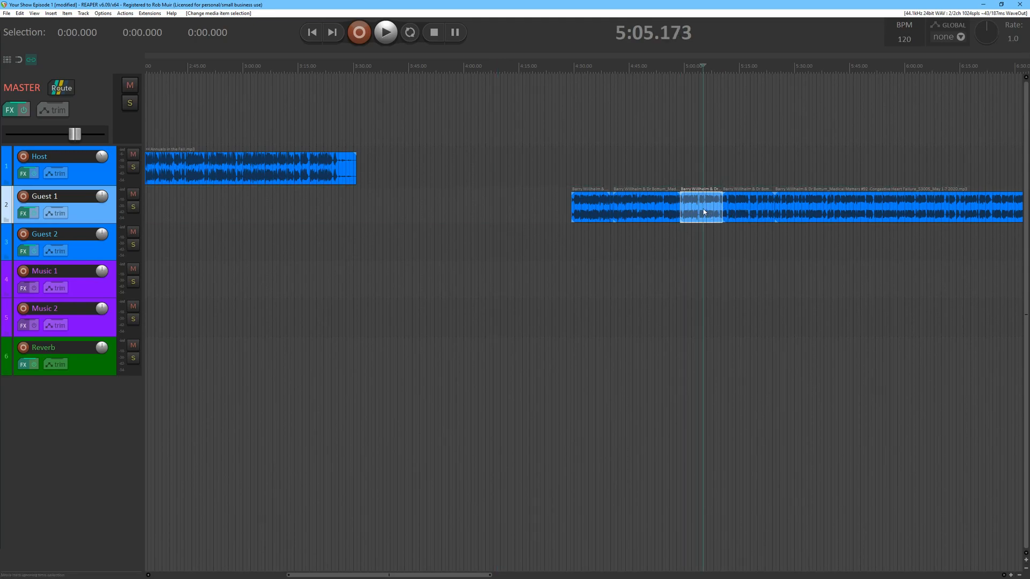
pyautogui.click(449, 195)
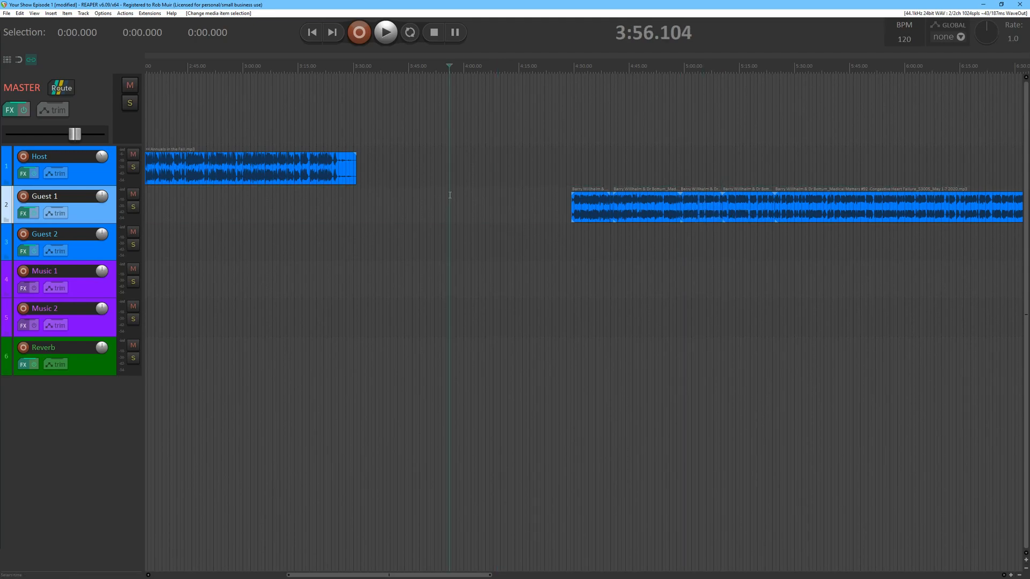
pyautogui.hotkey('ctrl', 'v')
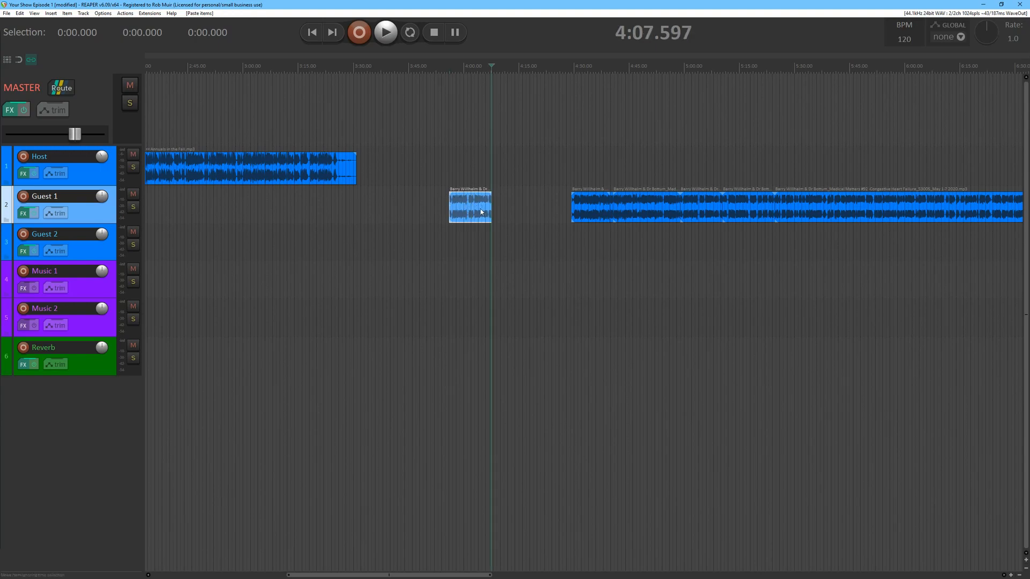
pyautogui.hotkey('ctrl', 'x')
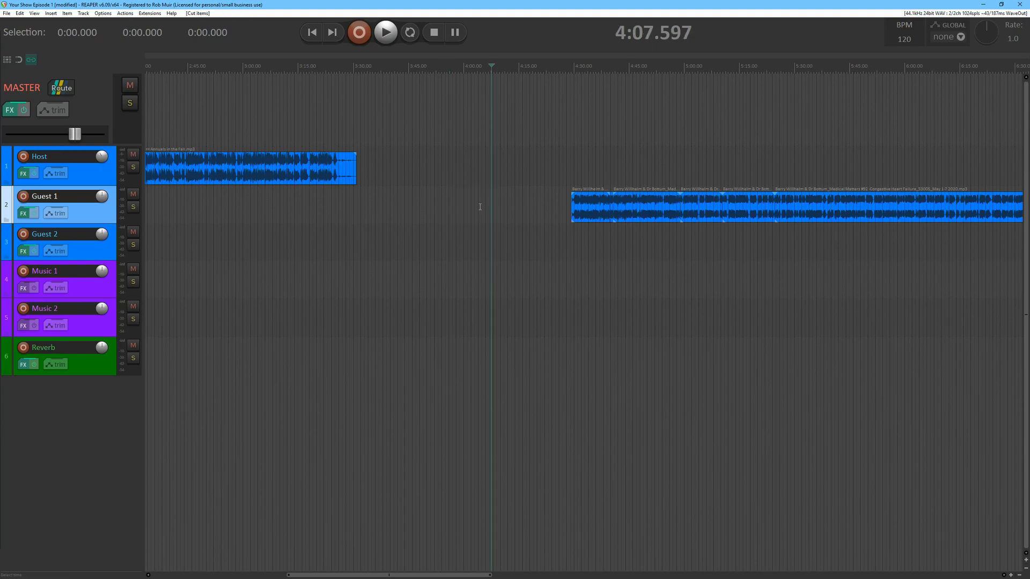
# Cut the Guest 1 segments one after another, beginning with the short piece at 4:40 and ending with the first segment at 4:30.
pyautogui.click(612, 218)
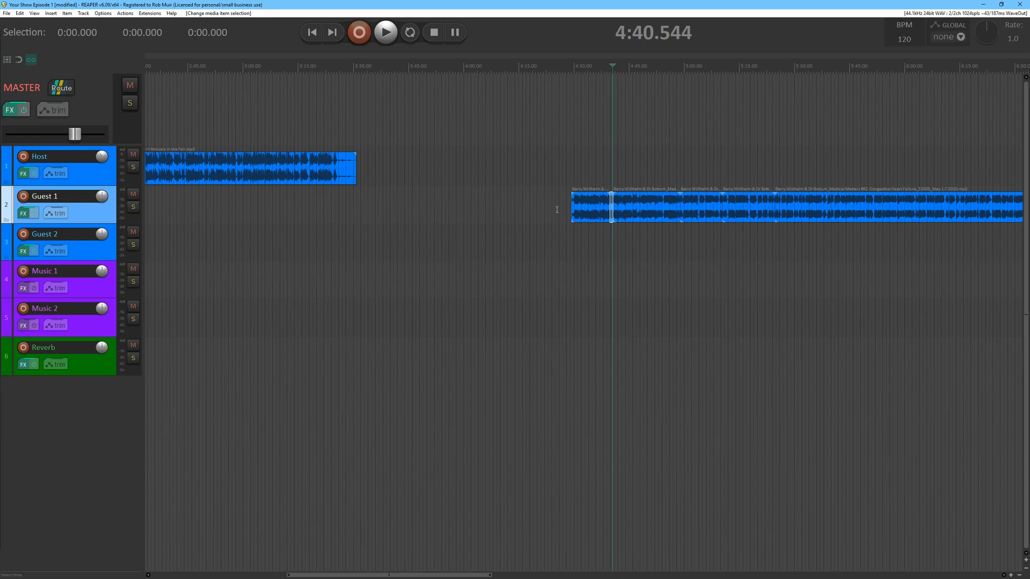
pyautogui.hotkey('ctrl', 'x')
pyautogui.click(666, 215)
pyautogui.hotkey('ctrl', 'x')
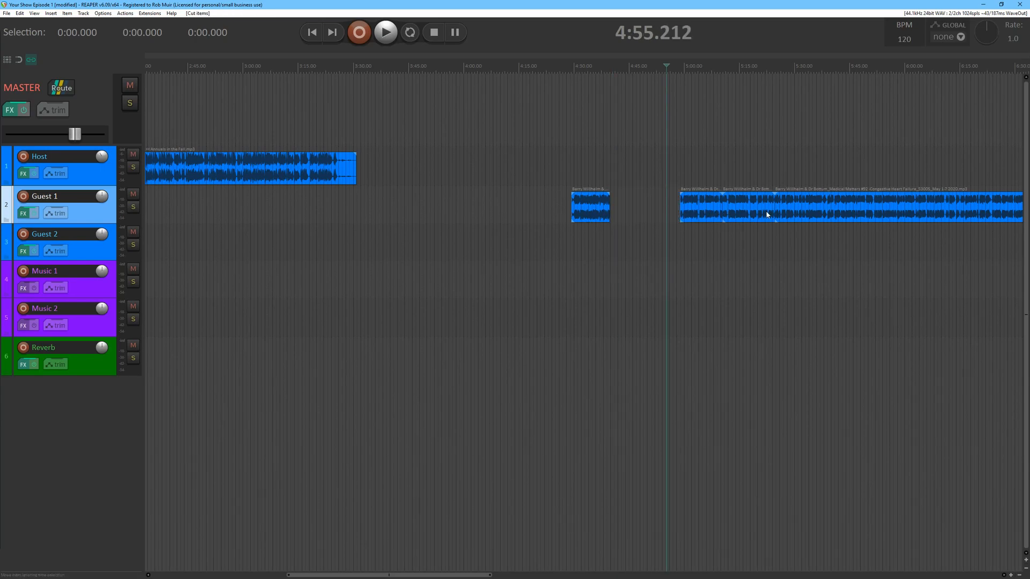
pyautogui.click(766, 213)
pyautogui.hotkey('ctrl', 'x')
pyautogui.click(711, 214)
pyautogui.hotkey('ctrl', 'x')
pyautogui.click(785, 211)
pyautogui.hotkey('ctrl', 'x')
pyautogui.click(611, 211)
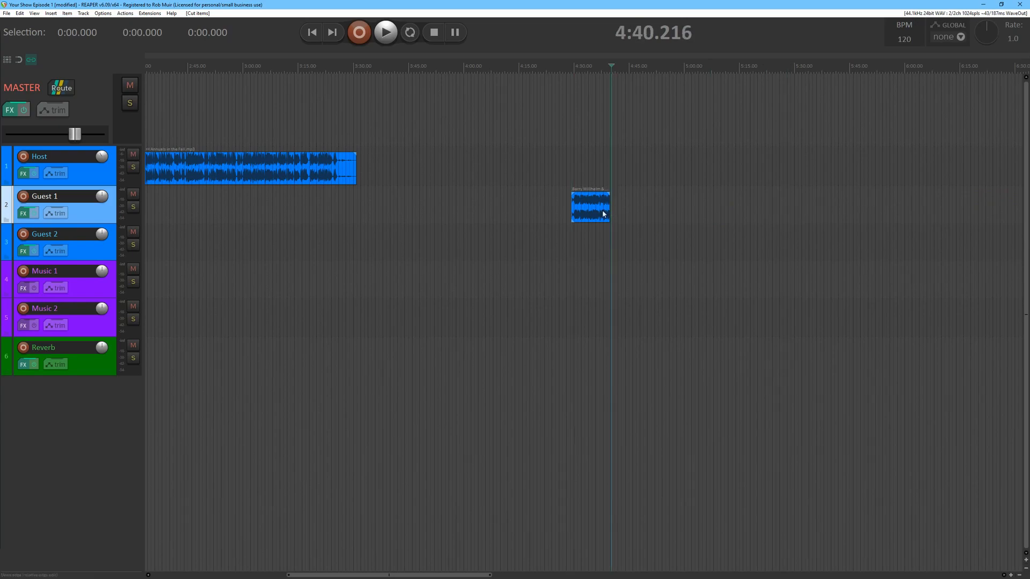
pyautogui.click(590, 210)
pyautogui.hotkey('ctrl', 'x')
# Undo the successive cuts of the Guest 1 segments.
pyautogui.hotkey('ctrl', 'z')
pyautogui.hotkey('ctrl', 'z')
pyautogui.hotkey('ctrl', 'z')
pyautogui.hotkey('ctrl', 'z')
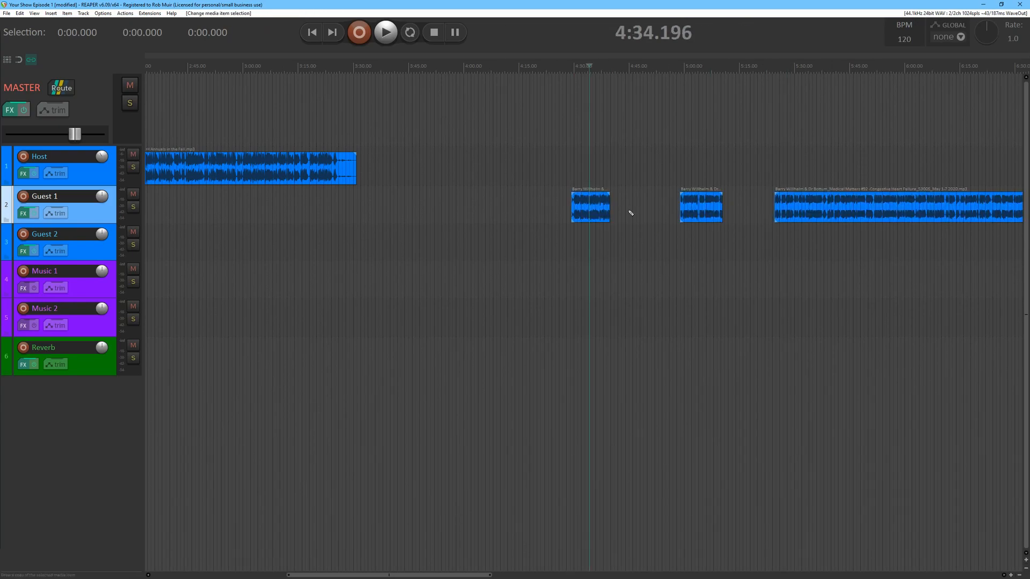
pyautogui.hotkey('ctrl', 'z')
pyautogui.hotkey('ctrl', 'z')
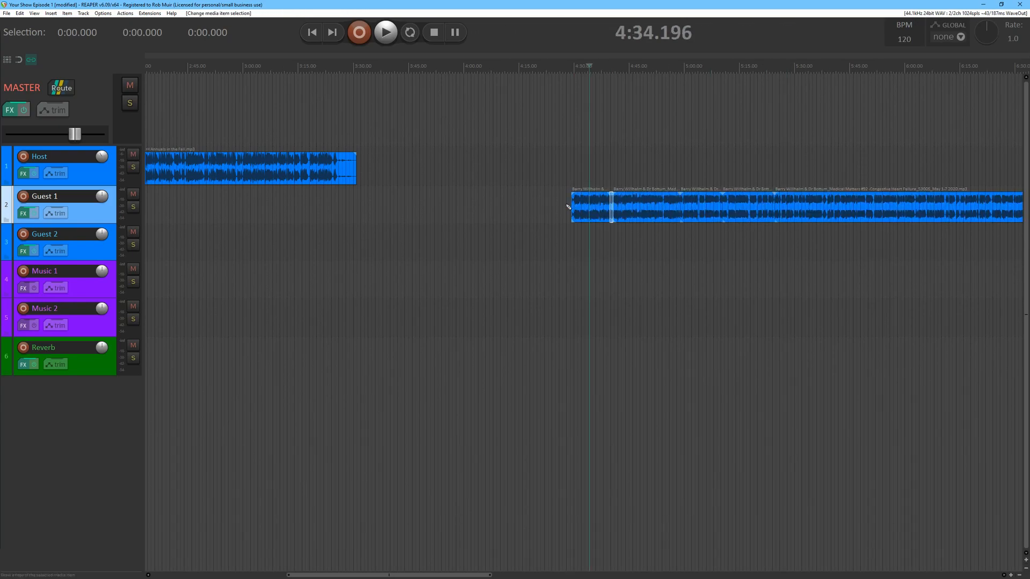
# Deselect the short Guest 1 piece and undo all the splits in the Guest 1 audio.
pyautogui.click(566, 171)
pyautogui.hotkey('ctrl', 'z')
pyautogui.hotkey('ctrl', 'z')
pyautogui.hotkey('ctrl', 'z')
pyautogui.hotkey('ctrl', 'z')
pyautogui.hotkey('ctrl', 'z')
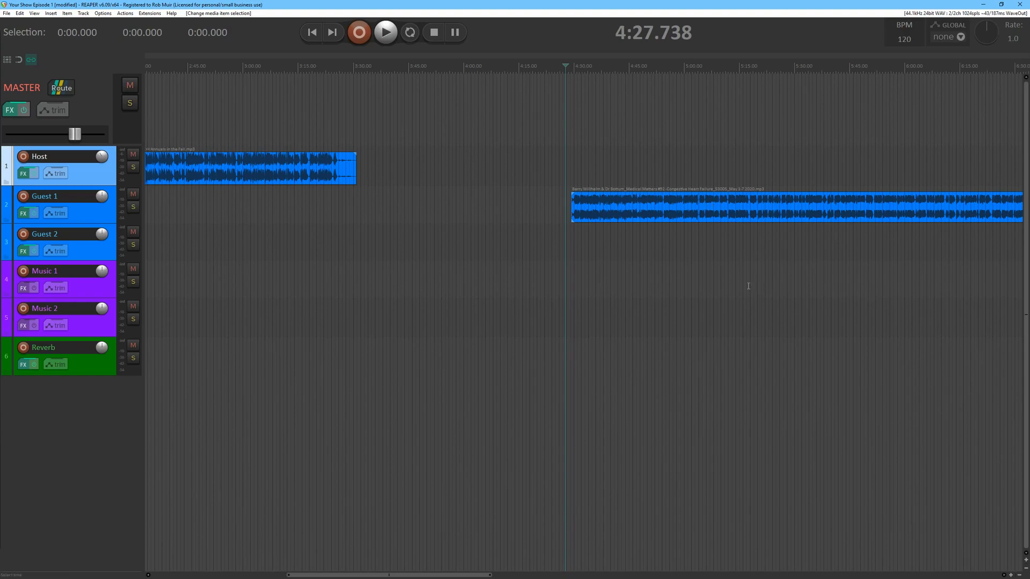
# Split the Guest 1 item at 5:02.3 and move the second part so it starts at about 5:41.
pyautogui.click(692, 174)
pyautogui.press('s')
pyautogui.moveTo(740, 212); pyautogui.dragTo(882, 211)
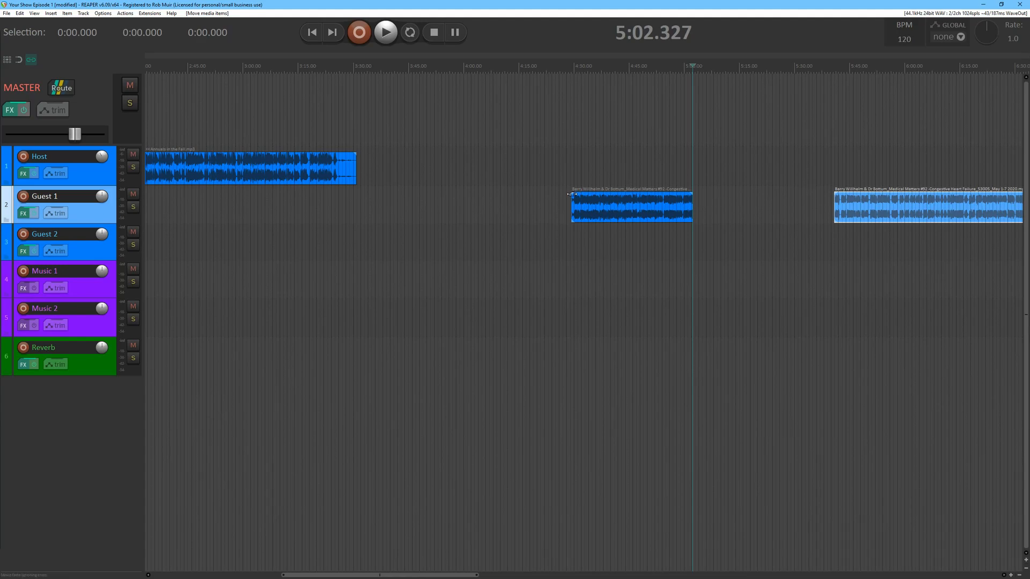
# Try long fades on the first Guest 1 item, trim its start almost to its end, and undo the trim.
pyautogui.moveTo(570, 194); pyautogui.dragTo(647, 196)
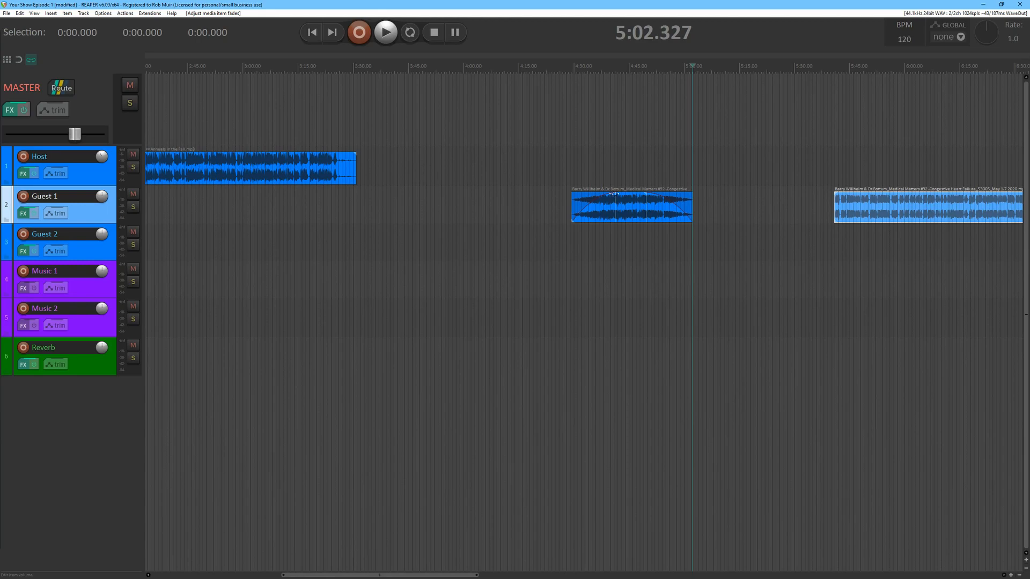
pyautogui.moveTo(615, 195); pyautogui.dragTo(690, 208)
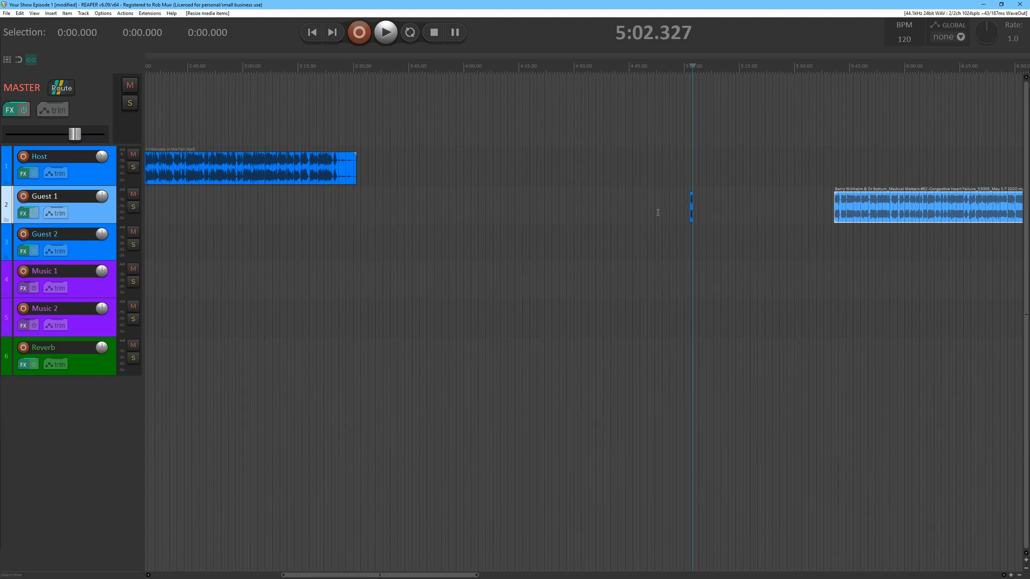
pyautogui.hotkey('ctrl', 'z')
# Try adjusting the first Guest 1 item's start again and moving it to overlap the second item, undoing each edit.
pyautogui.moveTo(572, 198); pyautogui.dragTo(689, 204)
pyautogui.hotkey('ctrl', 'z')
pyautogui.moveTo(614, 214); pyautogui.dragTo(853, 217)
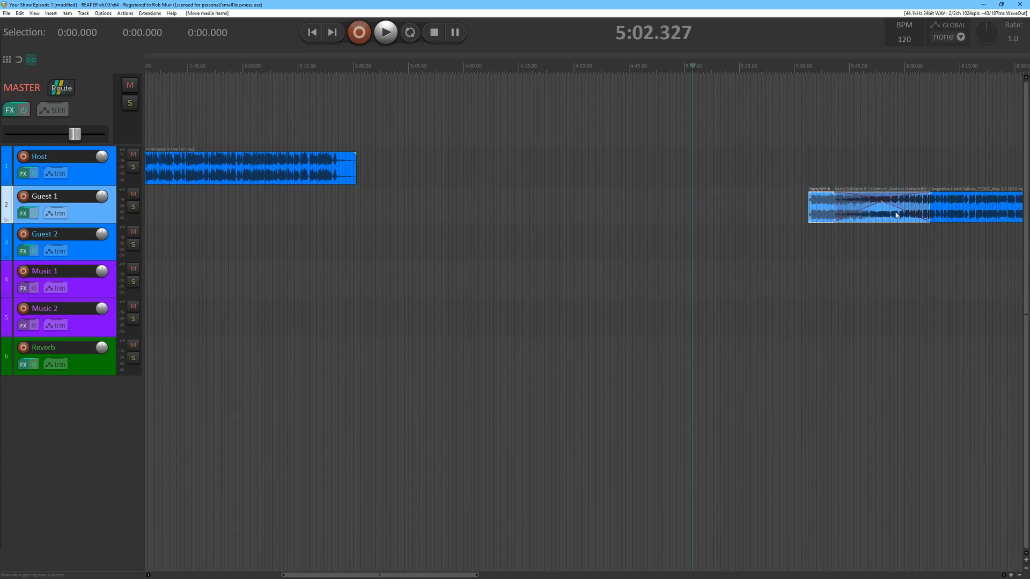
pyautogui.hotkey('ctrl', 'z')
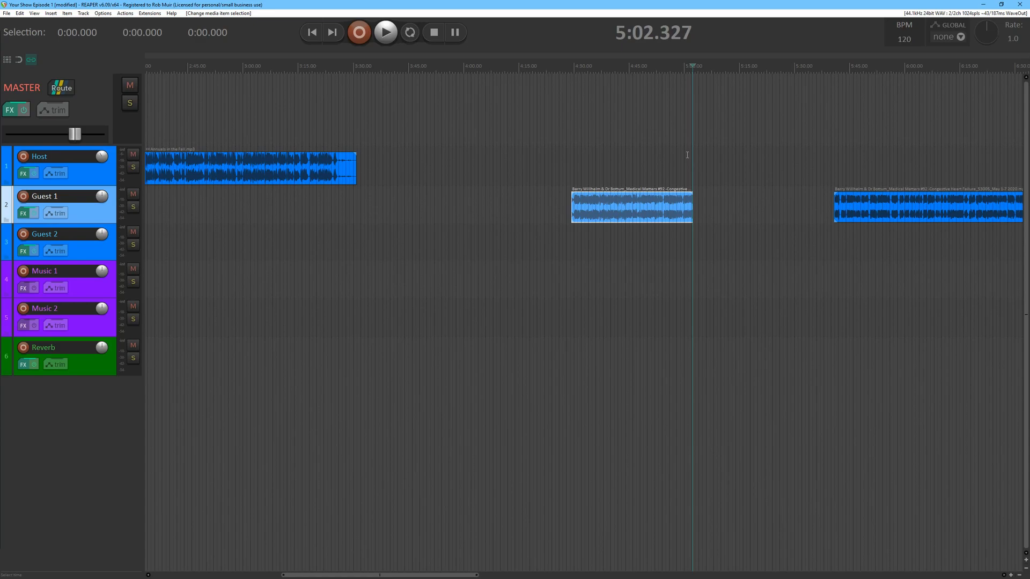
# Fade the first Guest 1 item in up to 4:36.1 and out from 4:55.9 using the edit cursor, and undo both fades.
pyautogui.click(596, 143)
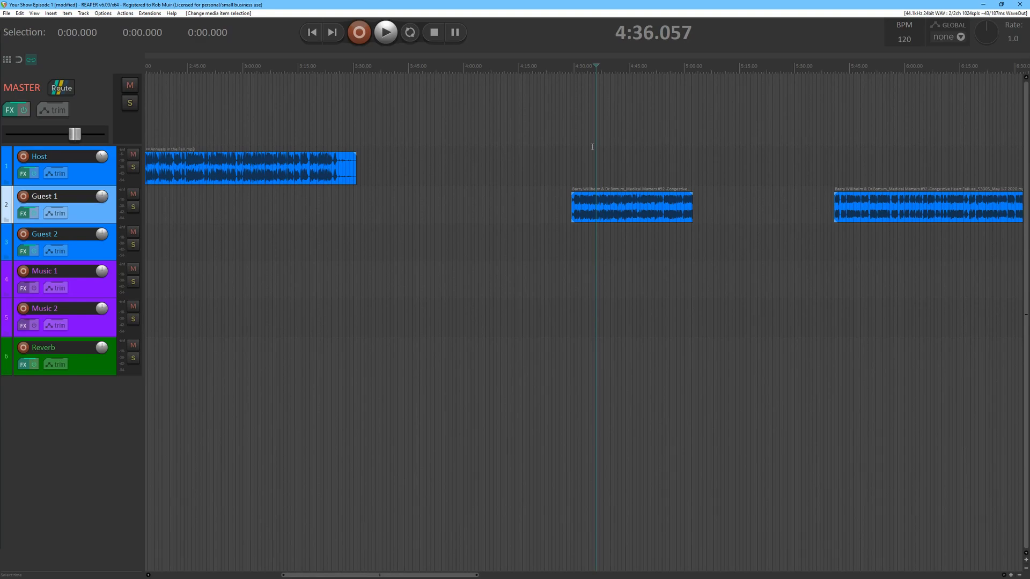
pyautogui.hotkey('ctrl', 'shift', 'i')
pyautogui.click(669, 153)
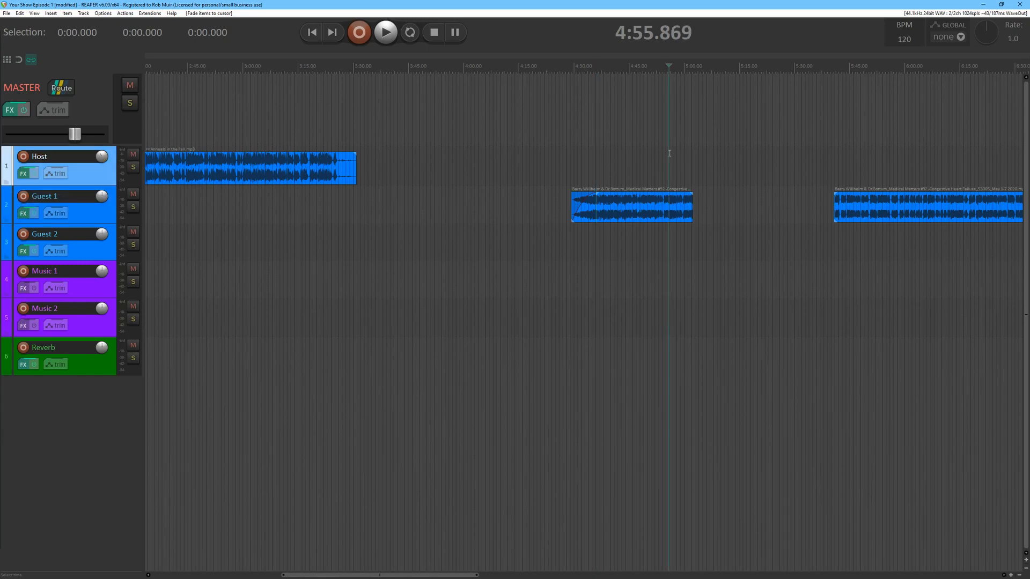
pyautogui.hotkey('ctrl', 'shift', 'o')
pyautogui.hotkey('ctrl', 'z')
pyautogui.hotkey('ctrl', 'z')
# Adjust the first Guest 1 item's edge fades by hand, in to about 4:38 and out from about 4:52, and undo both.
pyautogui.click(739, 175)
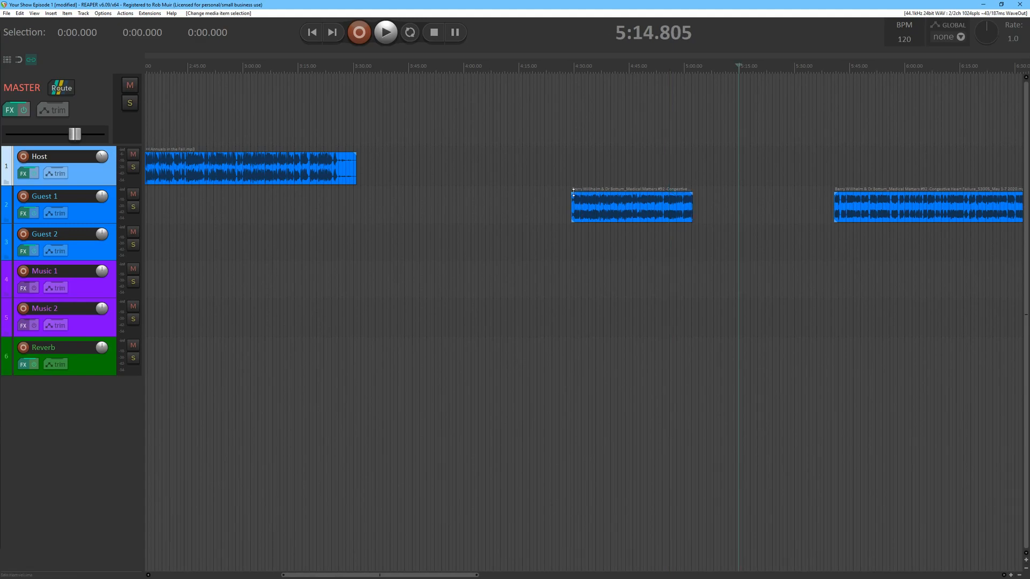
pyautogui.moveTo(570, 194); pyautogui.dragTo(603, 195)
pyautogui.moveTo(691, 195); pyautogui.dragTo(655, 196)
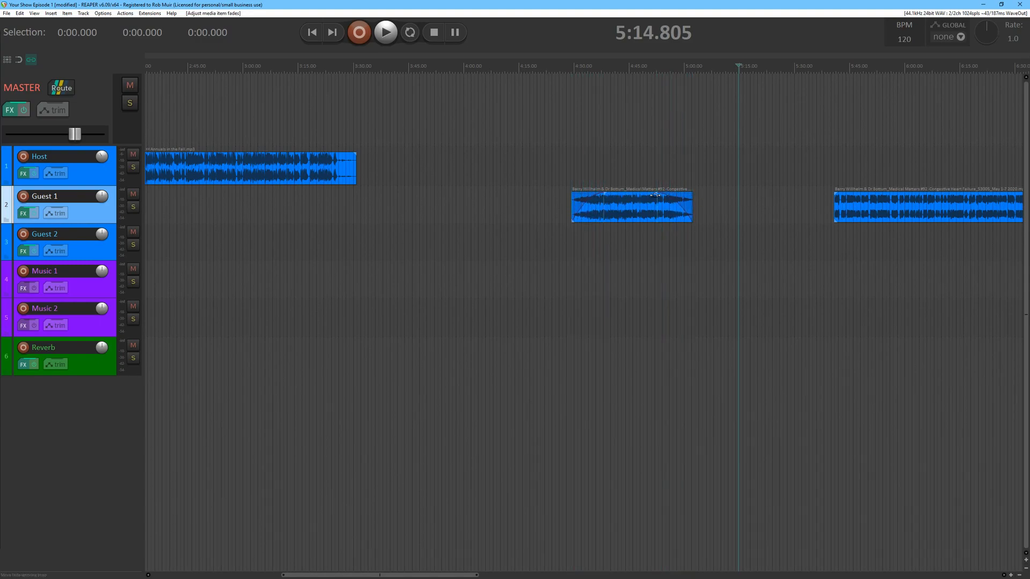
pyautogui.hotkey('ctrl', 'z')
pyautogui.hotkey('ctrl', 'z')
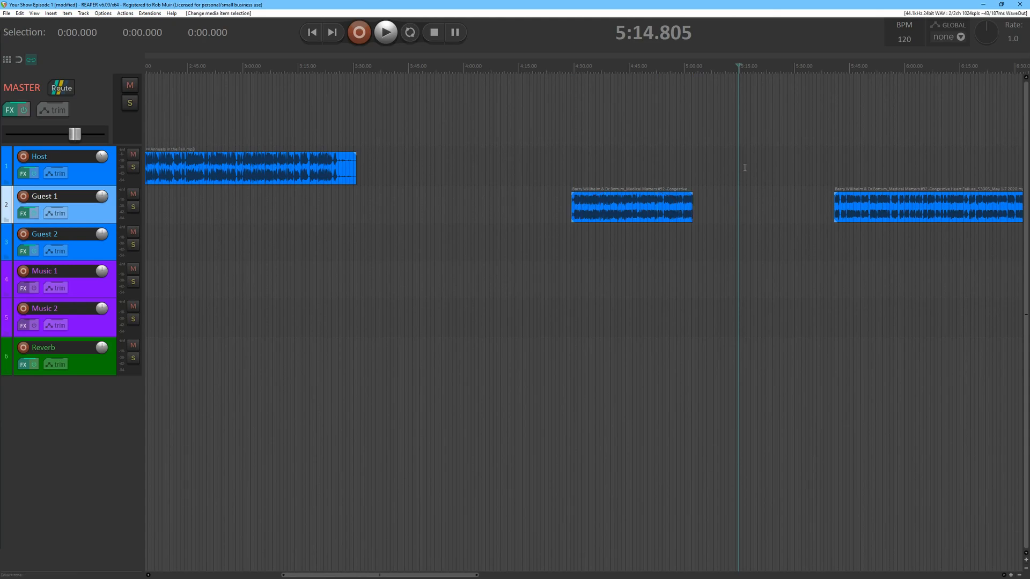
# Try cursor-based fades on the first Guest 1 item, fading in to 4:37.3 and out from 4:54.4.
pyautogui.click(601, 152)
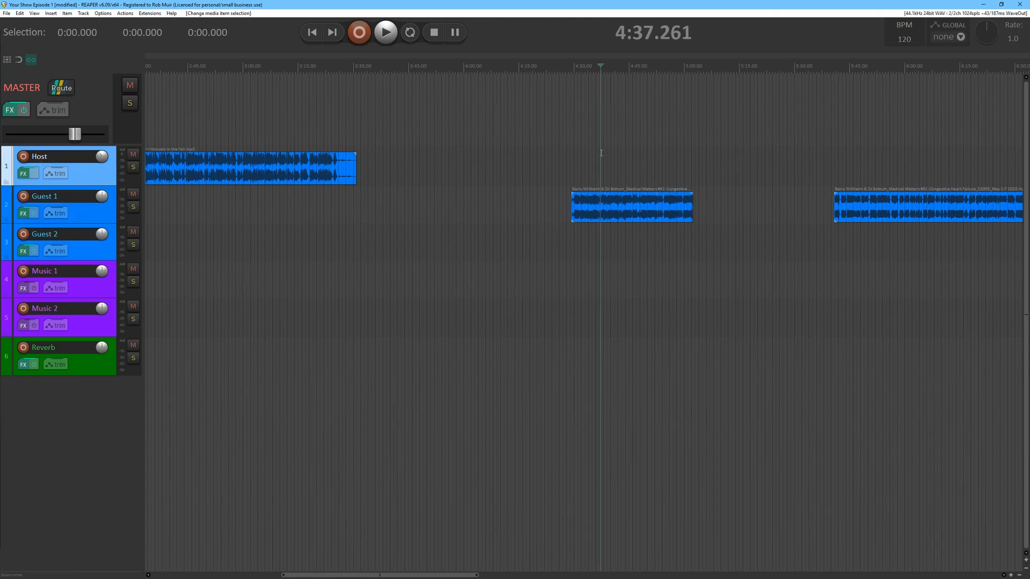
pyautogui.hotkey('ctrl', 'shift', 'i')
pyautogui.click(664, 155)
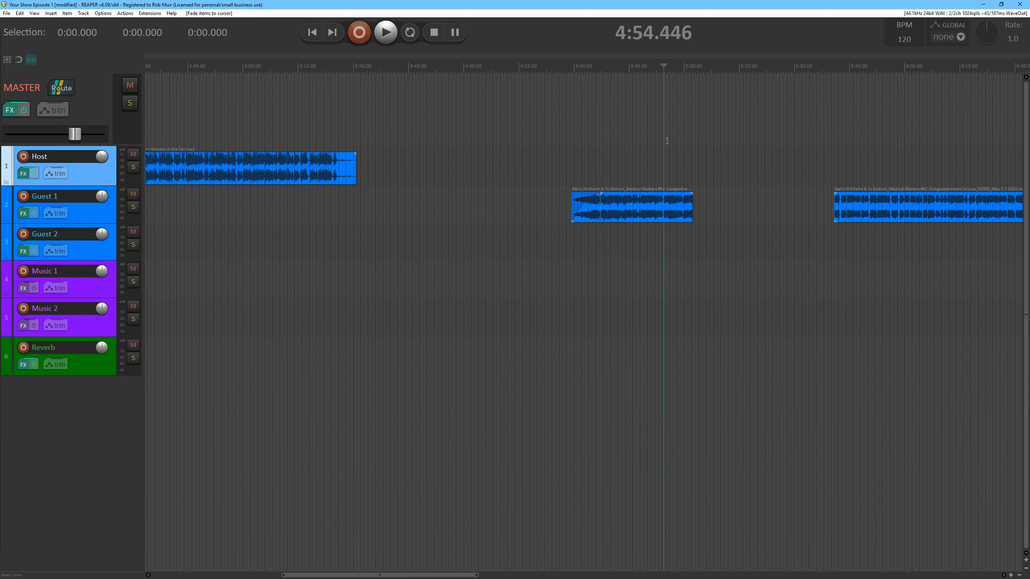
pyautogui.hotkey('ctrl', 'shift', 'o')
pyautogui.click(627, 220)
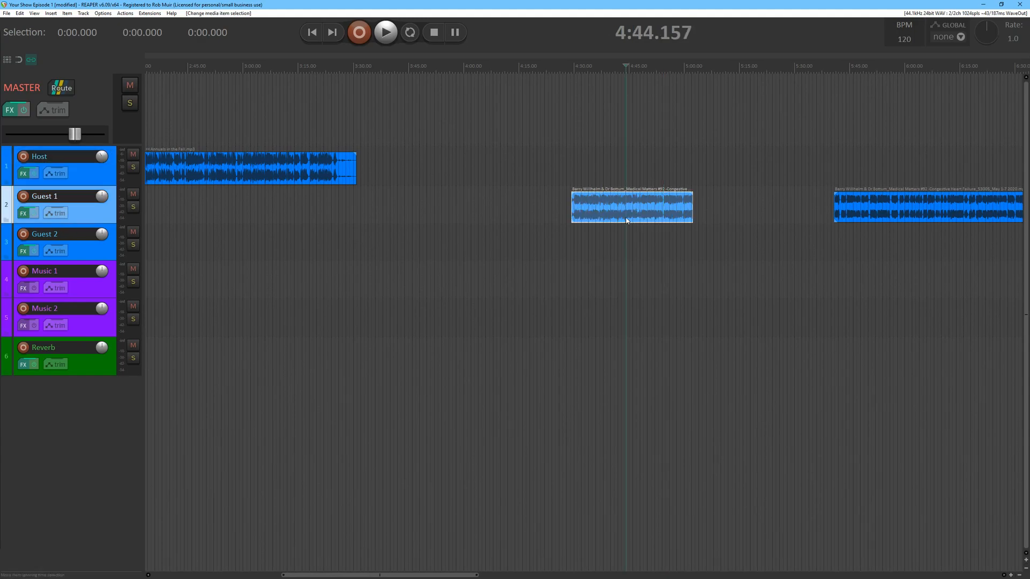
# Deselect the first Guest 1 item, try trimming its start by hand to about 4:37, and undo the trim.
pyautogui.click(667, 159)
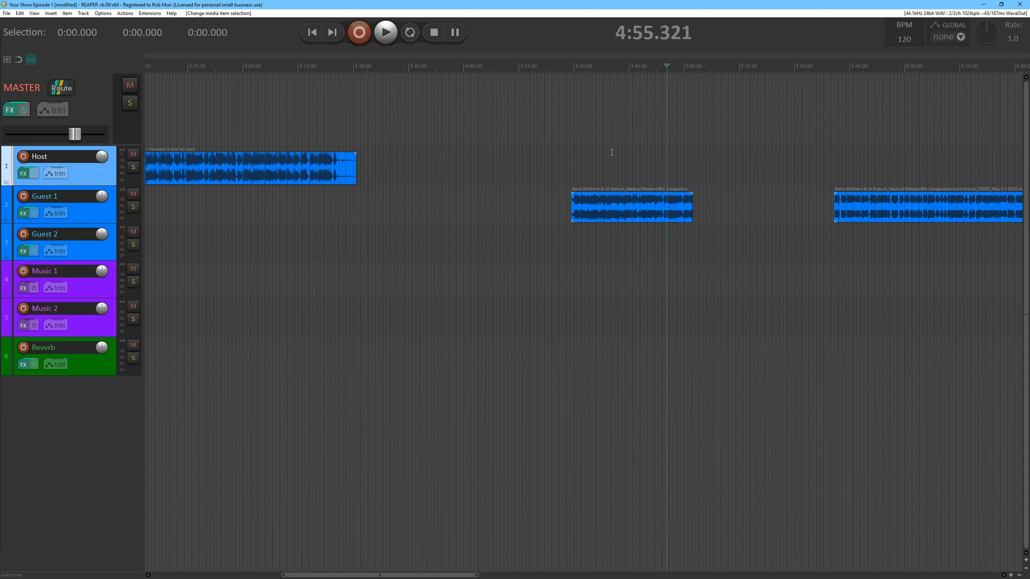
pyautogui.click(591, 160)
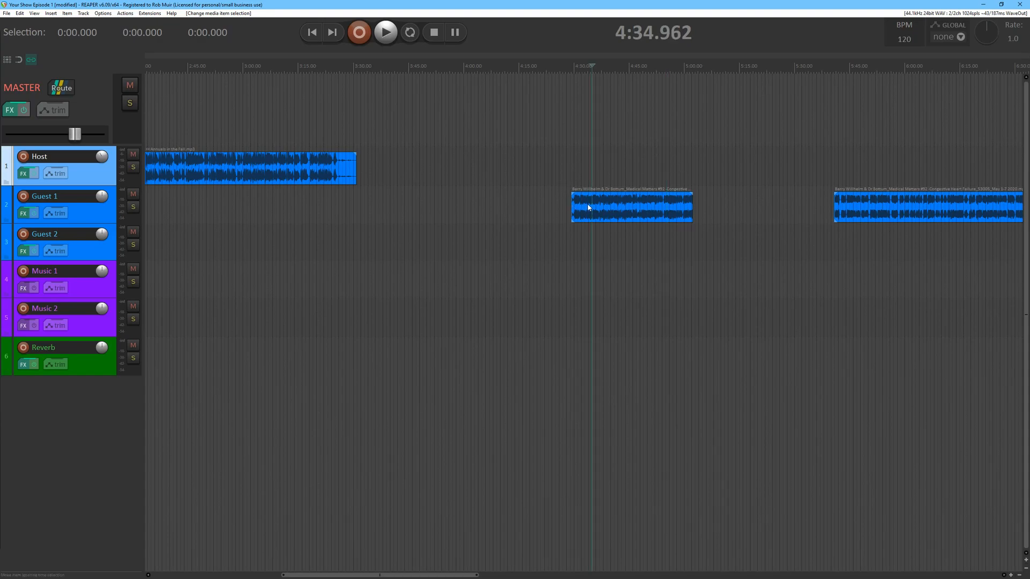
pyautogui.click(552, 151)
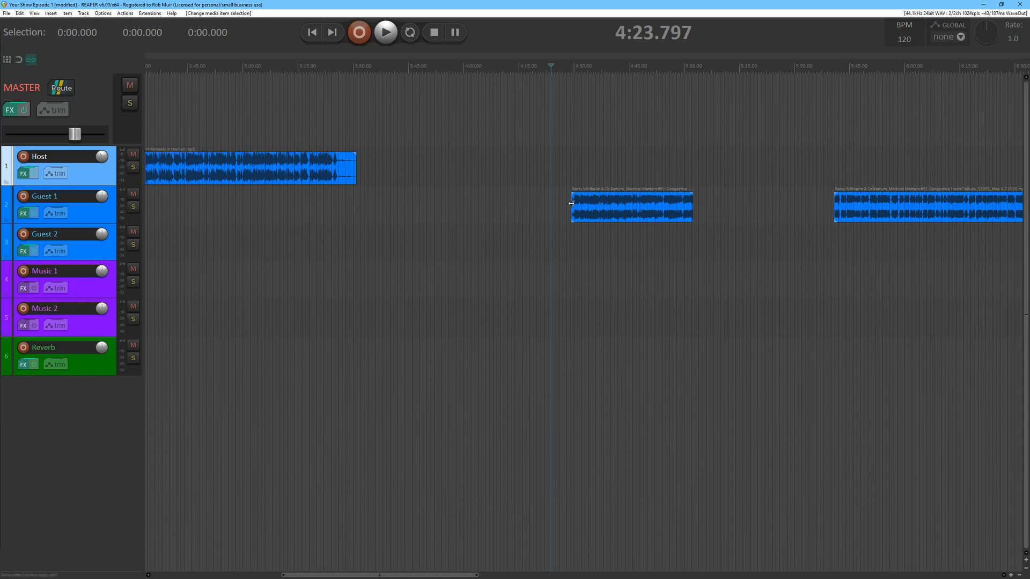
pyautogui.moveTo(571, 204); pyautogui.dragTo(599, 202)
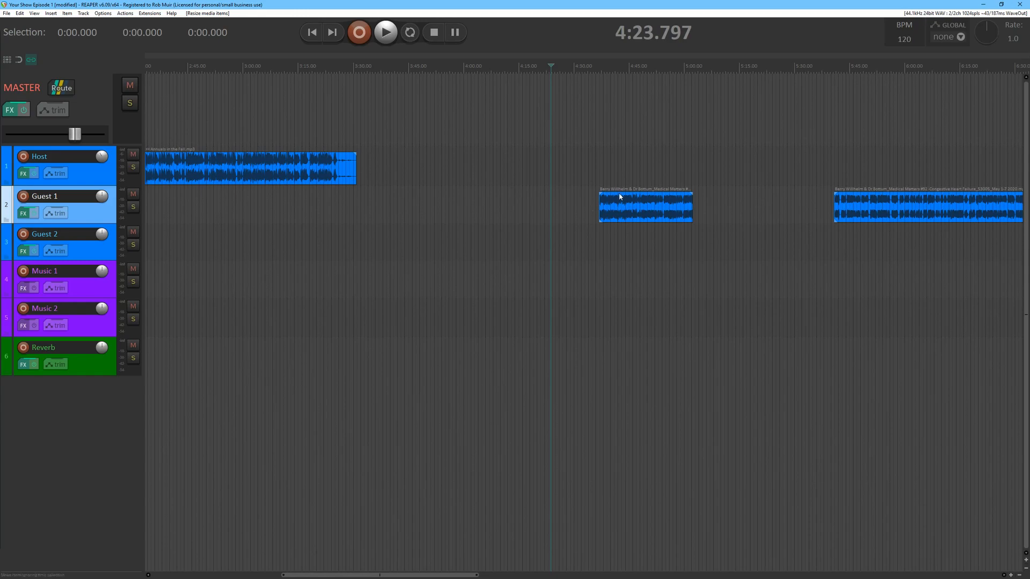
pyautogui.hotkey('ctrl', 'z')
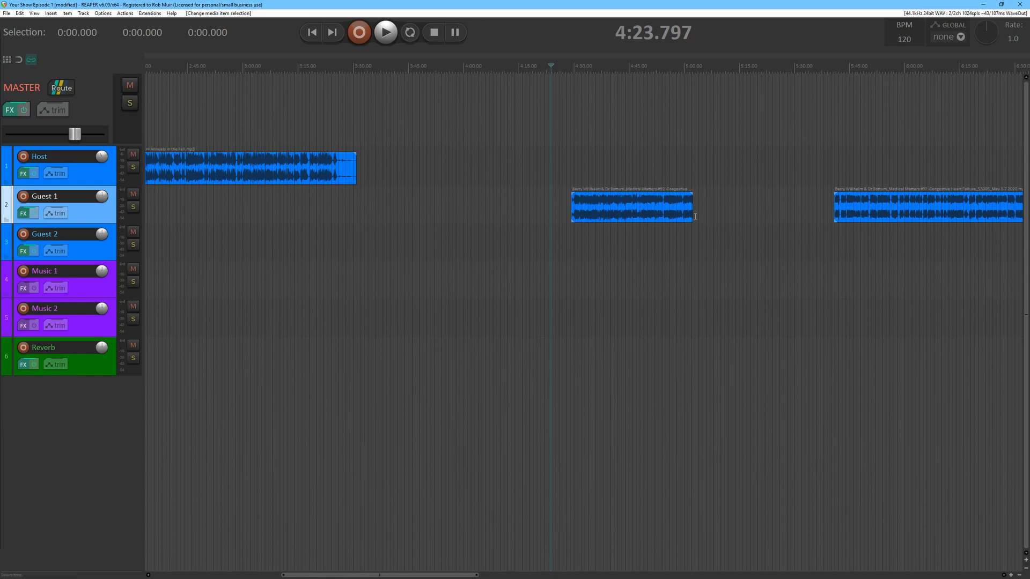
# Trim the first Guest 1 item to the edit cursor, its start at 4:36.8 and its end at 4:55.4, and undo both trims.
pyautogui.click(599, 162)
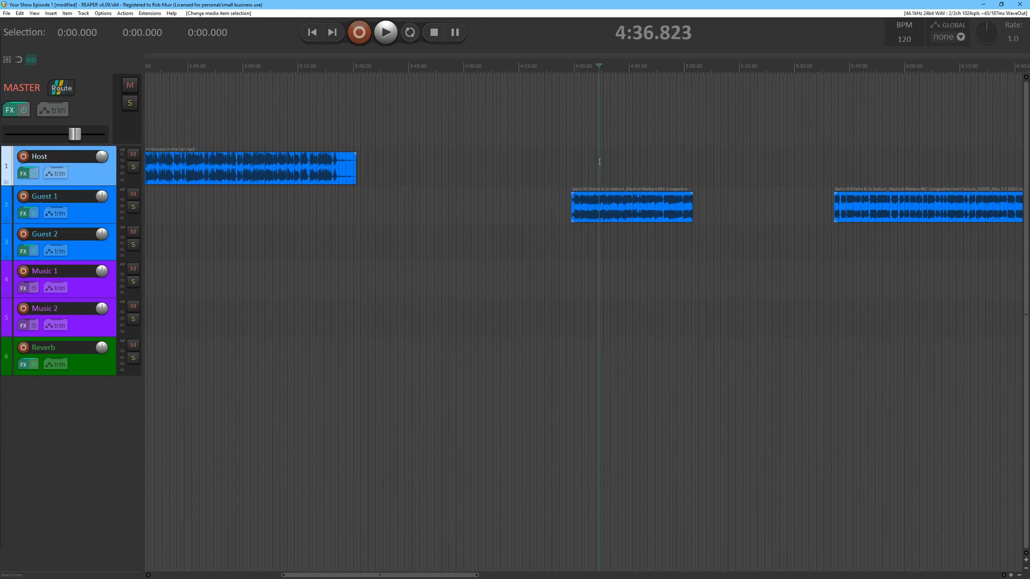
pyautogui.hotkey('ctrl', 'z')
pyautogui.press('a')
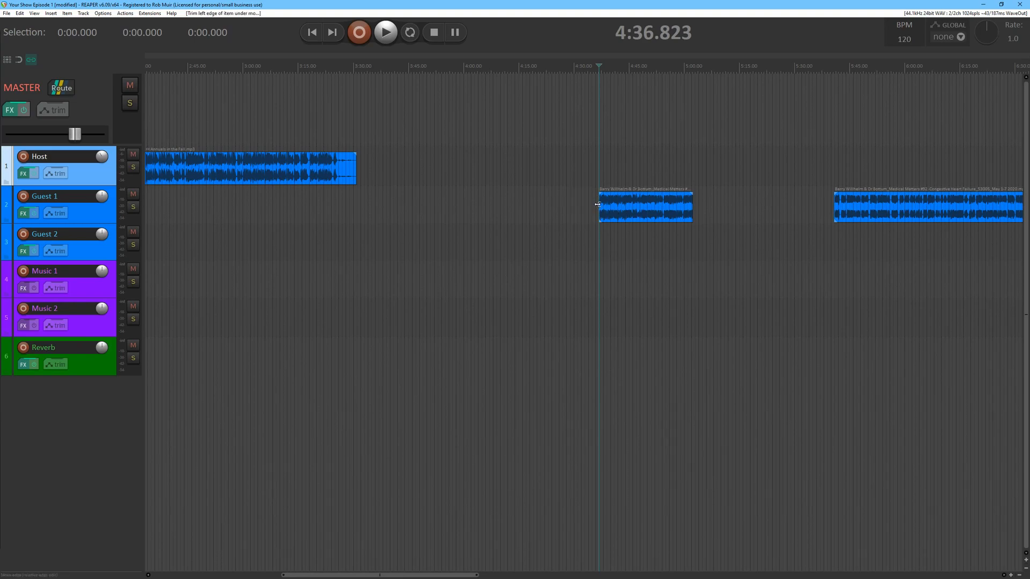
pyautogui.press('s')
pyautogui.click(667, 212)
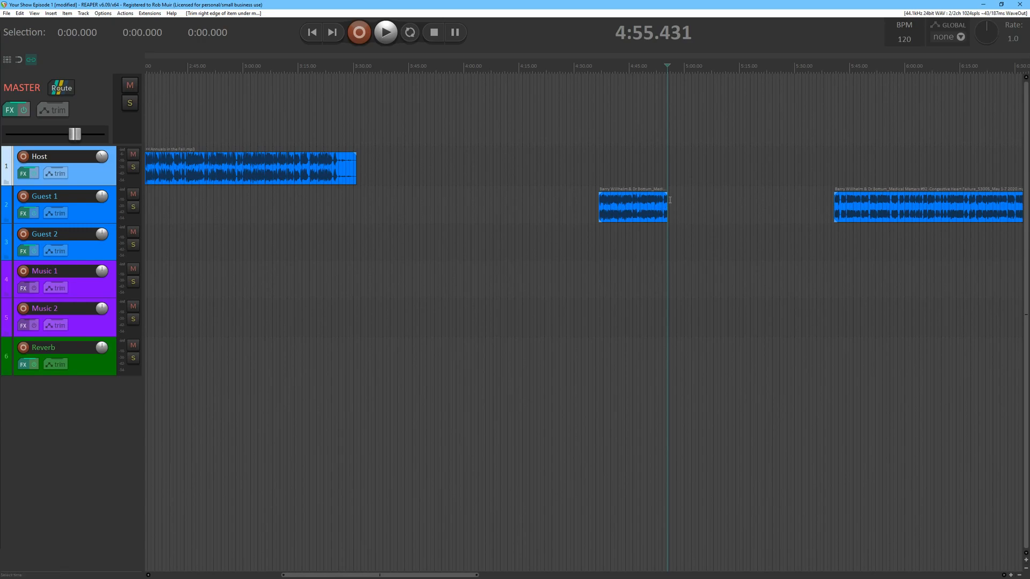
pyautogui.hotkey('ctrl', 'z')
pyautogui.hotkey('ctrl', 'z')
# Resize the first Guest 1 item by hand to run from about 4:38 to about 4:53, and undo both edge changes.
pyautogui.click(559, 161)
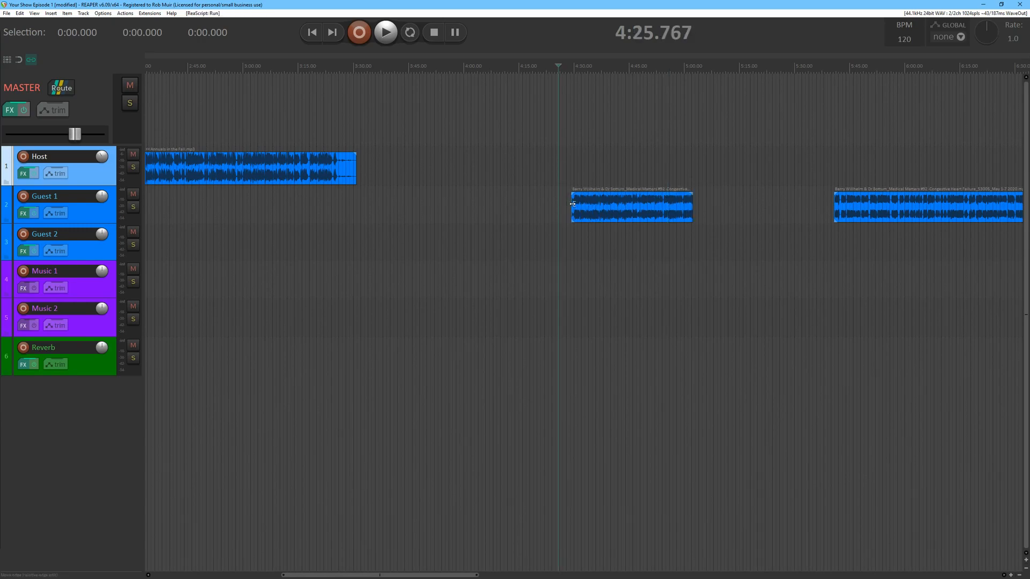
pyautogui.moveTo(572, 206); pyautogui.dragTo(605, 206)
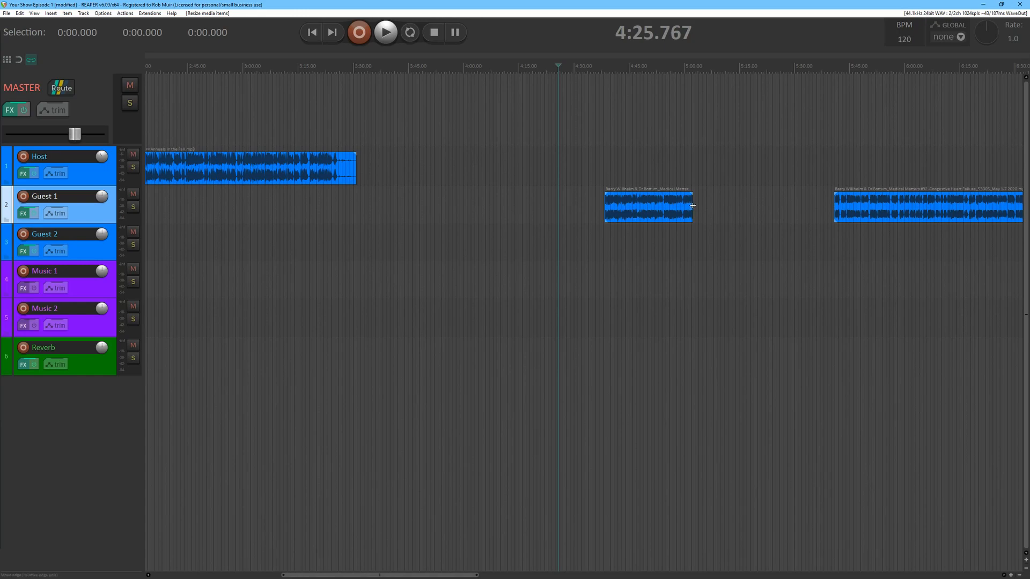
pyautogui.moveTo(692, 206); pyautogui.dragTo(660, 203)
pyautogui.hotkey('ctrl', 'z')
pyautogui.hotkey('ctrl', 'z')
# Trim the start of the first Guest 1 item to 4:34.2.
pyautogui.click(589, 201)
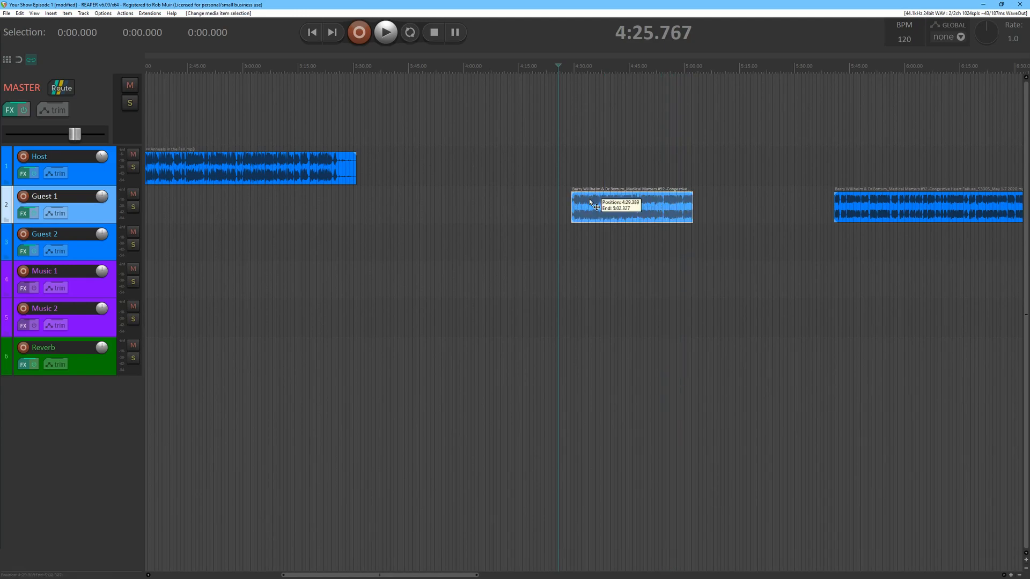
pyautogui.press('[')
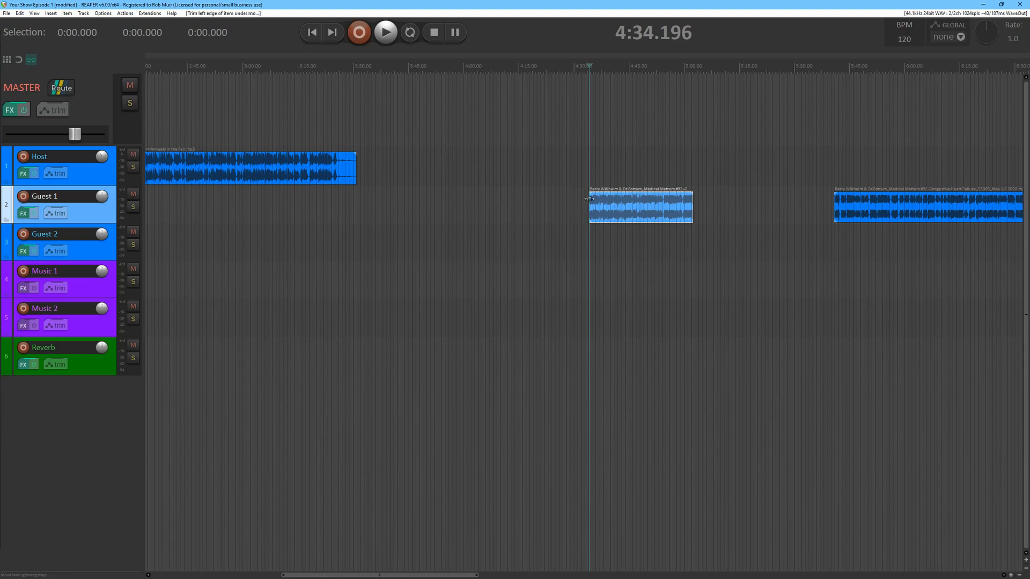
# Undo the last trim on the first Guest 1 item, try trimming its start to 4:36.494, and undo that trim.
pyautogui.hotkey('ctrl', 'z')
pyautogui.press('Escape')
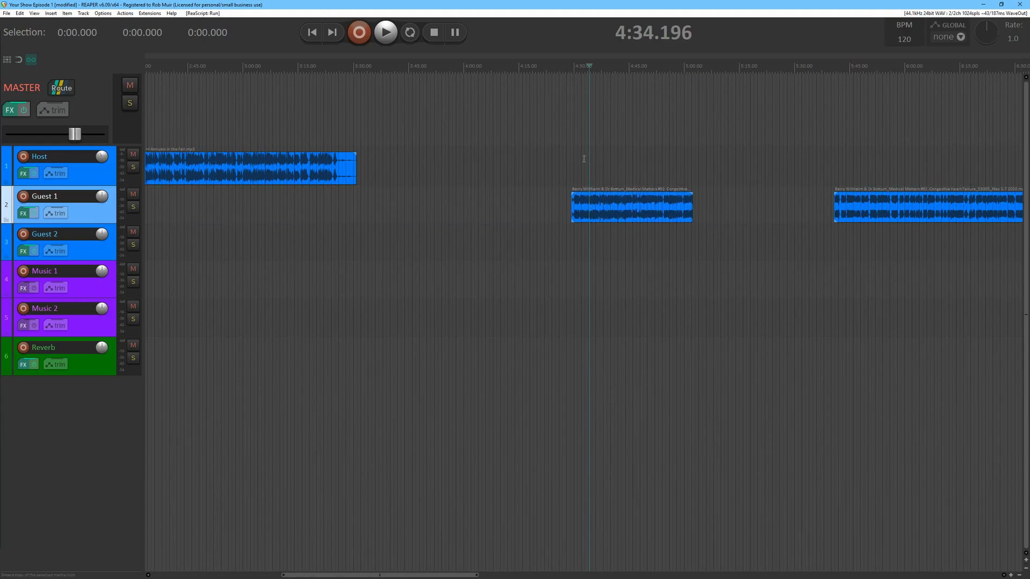
pyautogui.click(590, 158)
pyautogui.click(598, 156)
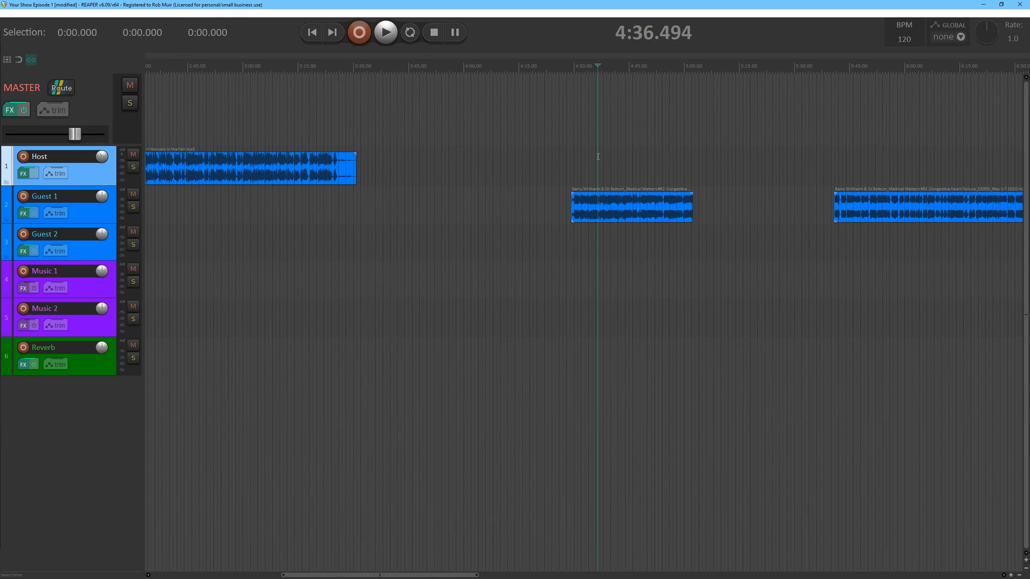
pyautogui.press('[')
pyautogui.hotkey('ctrl', 'z')
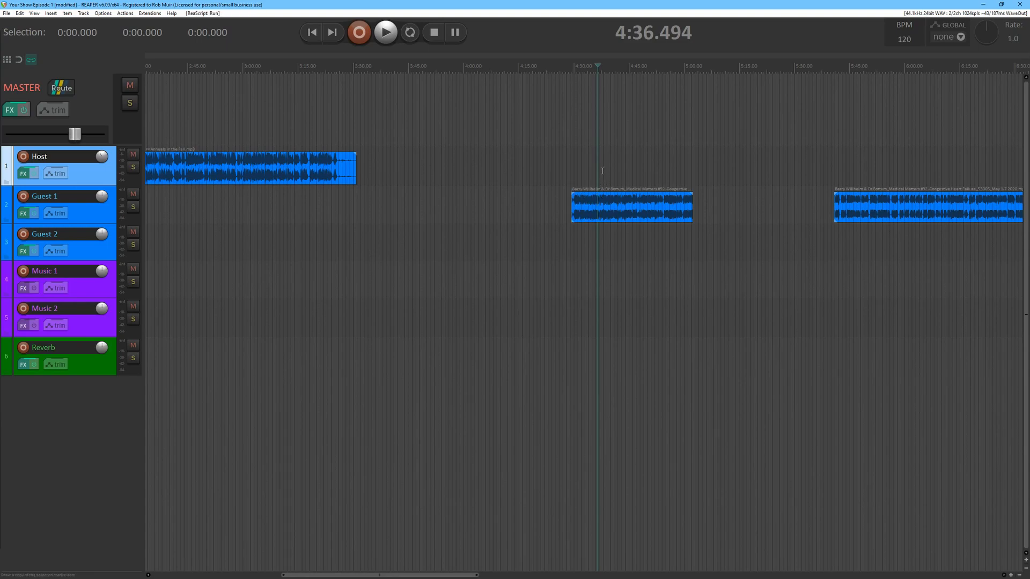
# Move the second Guest 1 item to Guest 2 at about 4:22, split it at 5:27.174, and move the remainder to Music 1 at about 4:17.
pyautogui.moveTo(874, 211); pyautogui.dragTo(584, 249)
pyautogui.click(784, 209)
pyautogui.press('s')
pyautogui.moveTo(837, 244); pyautogui.dragTo(578, 280)
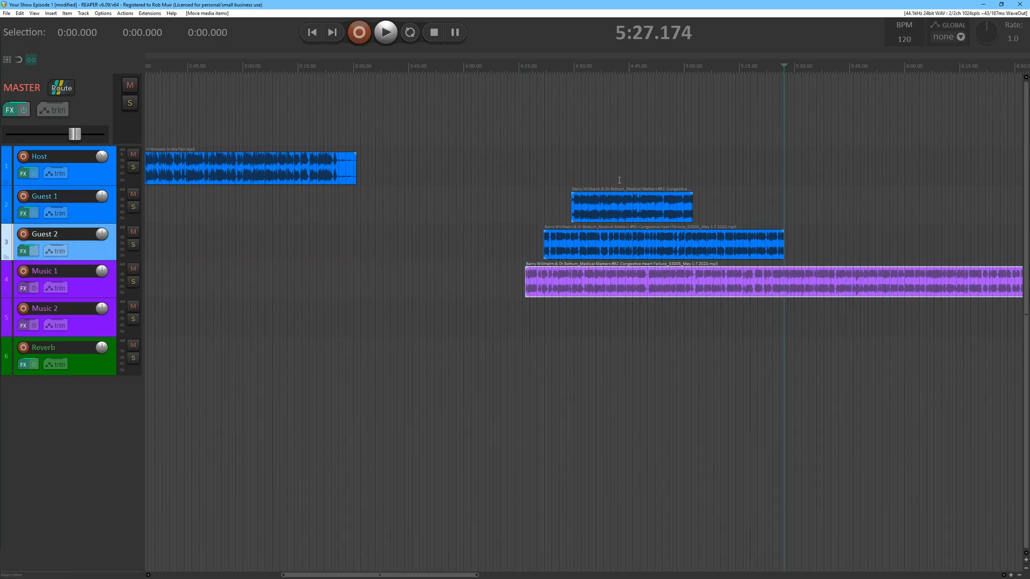
# Split the Guest 1, Guest 2 and Music 1 items together at 4:37.917, and undo the split.
pyautogui.click(560, 170)
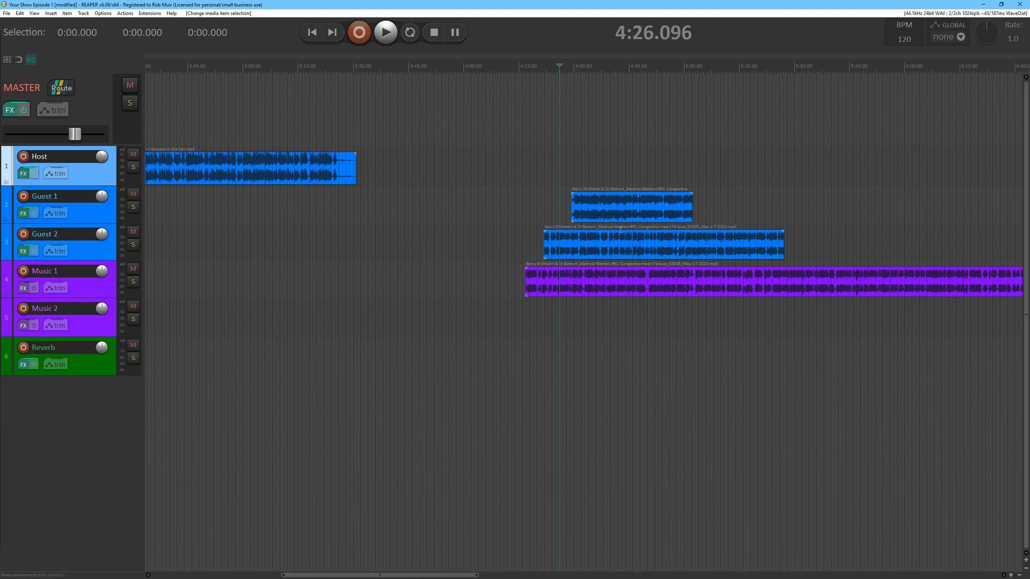
pyautogui.click(603, 153)
pyautogui.press('s')
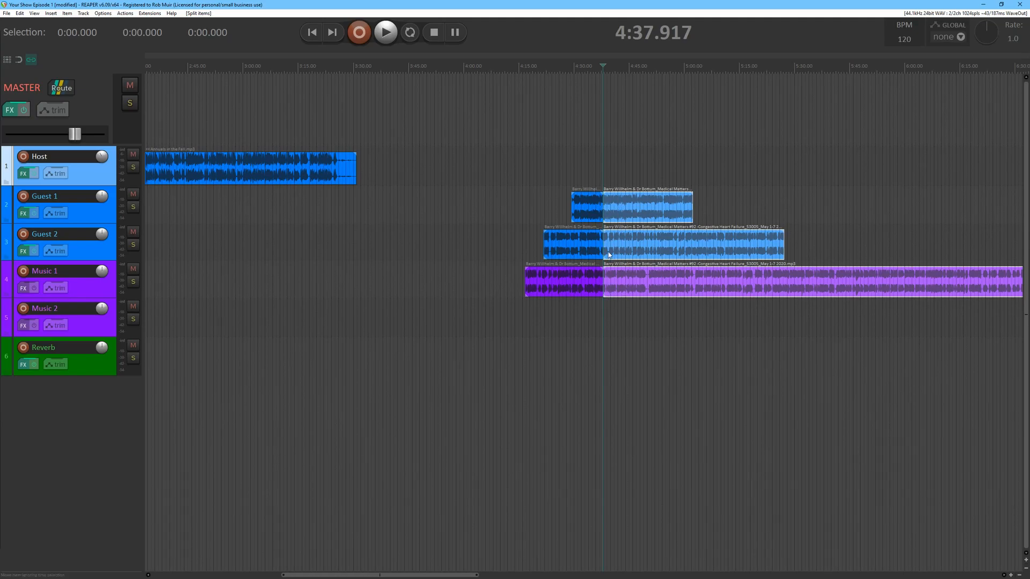
pyautogui.hotkey('ctrl', 'z')
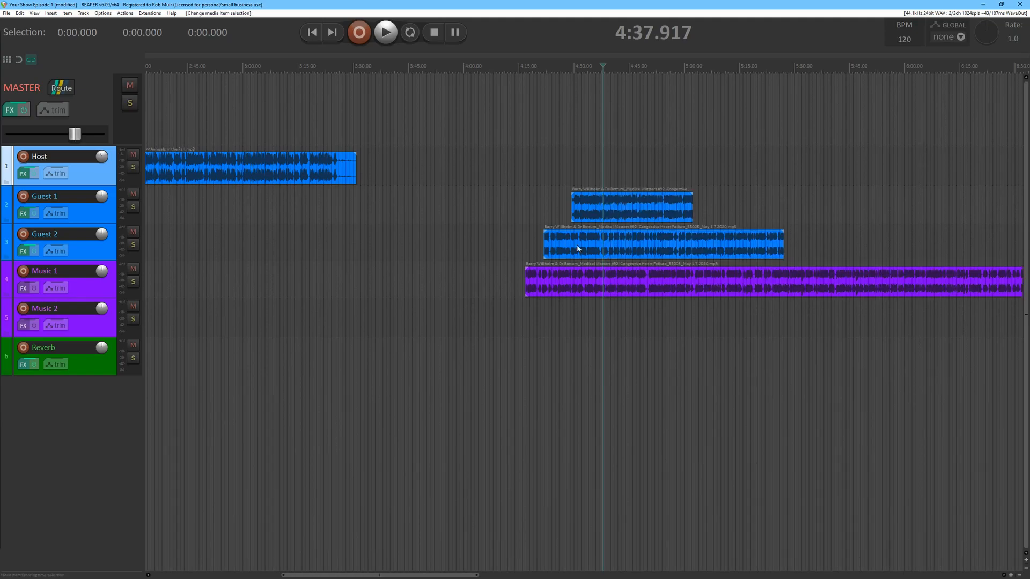
# Trim the start of the Guest 1 item to 4:34.524, try trimming its end, and undo the end trim.
pyautogui.click(591, 155)
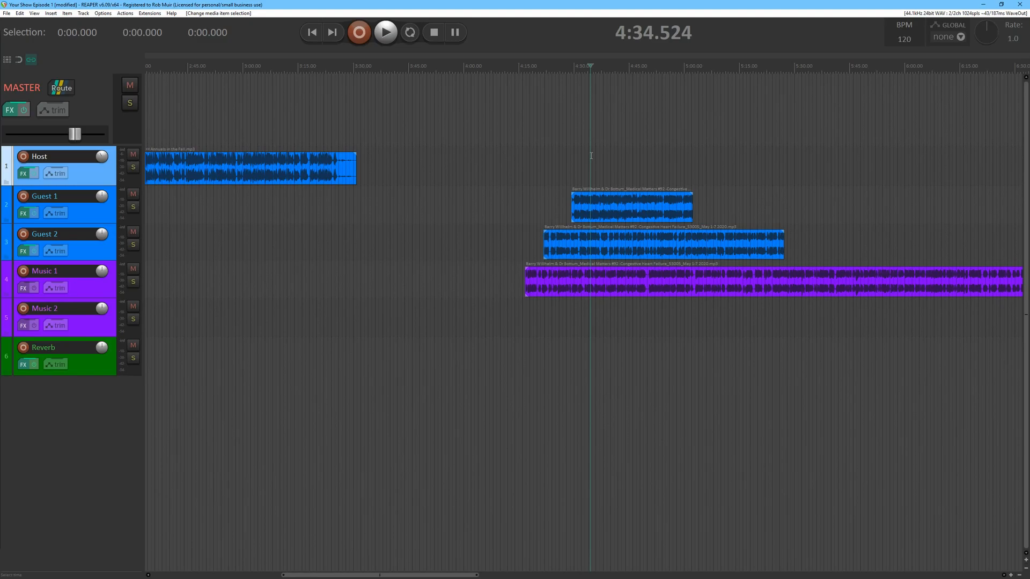
pyautogui.press('[')
pyautogui.click(663, 198)
pyautogui.press(']')
pyautogui.hotkey('ctrl', 'z')
# Split the items on all three tracks at 4:44.813, and undo the split.
pyautogui.click(629, 155)
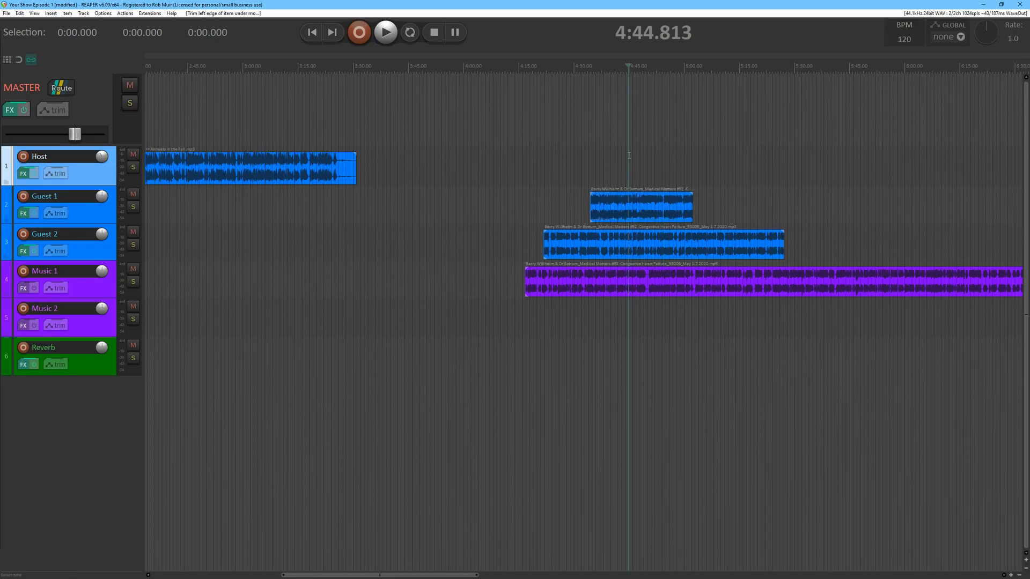
pyautogui.press('s')
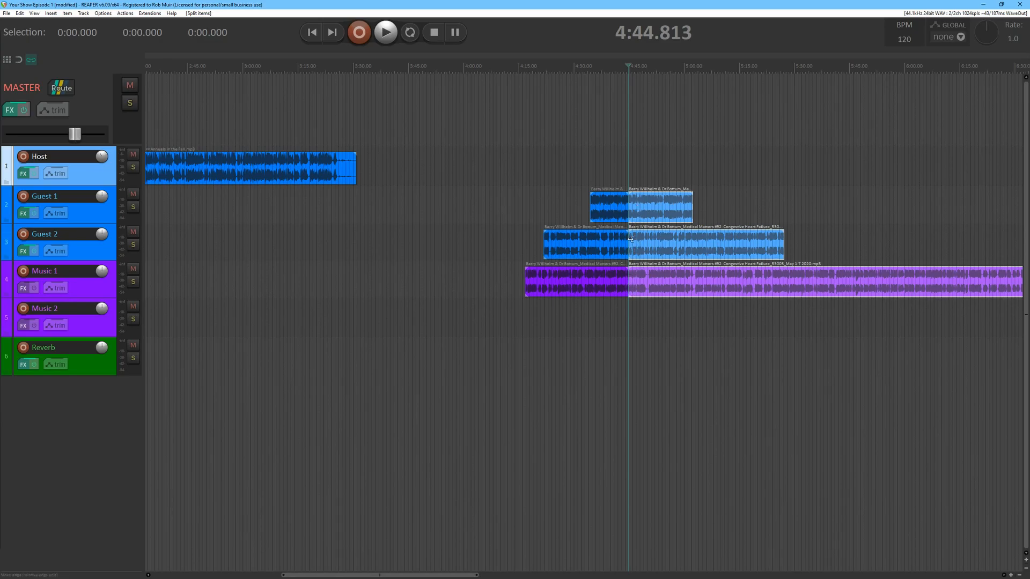
pyautogui.hotkey('ctrl', 'z')
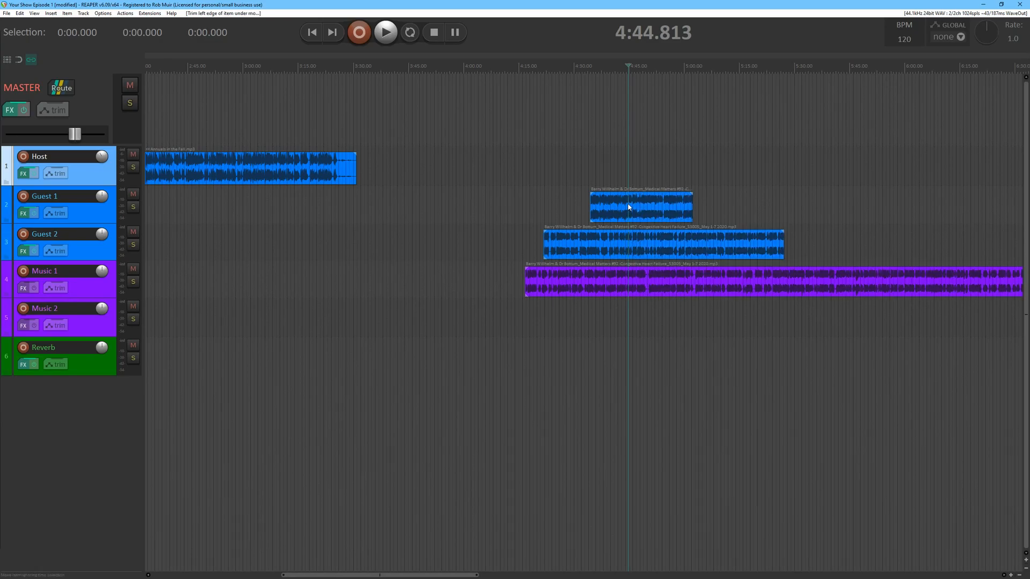
# Trim the starts of the Guest 1 and Music 1 items and the end of the Guest 2 item to 4:44.813.
pyautogui.press('a')
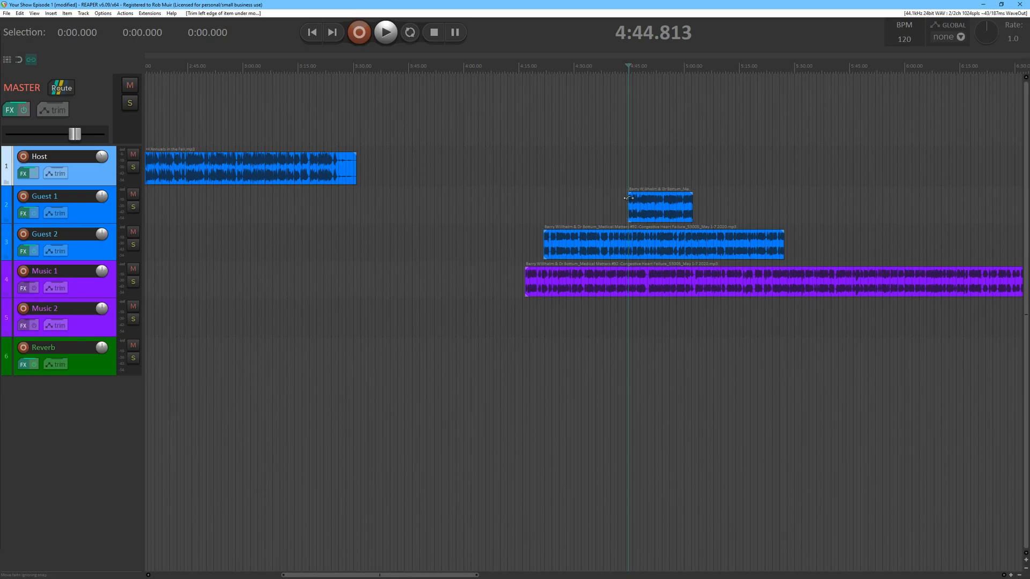
pyautogui.press('a')
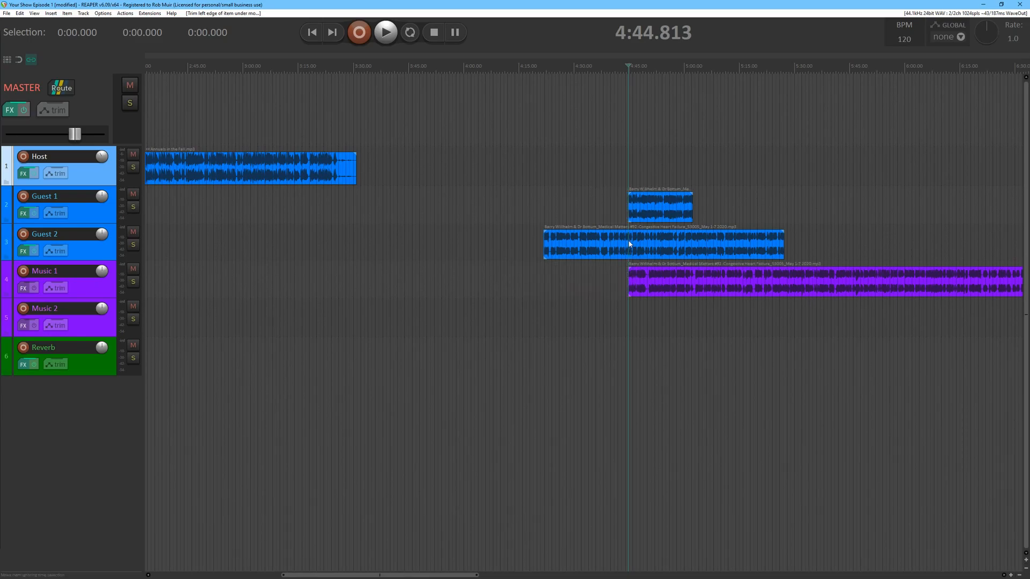
pyautogui.press('d')
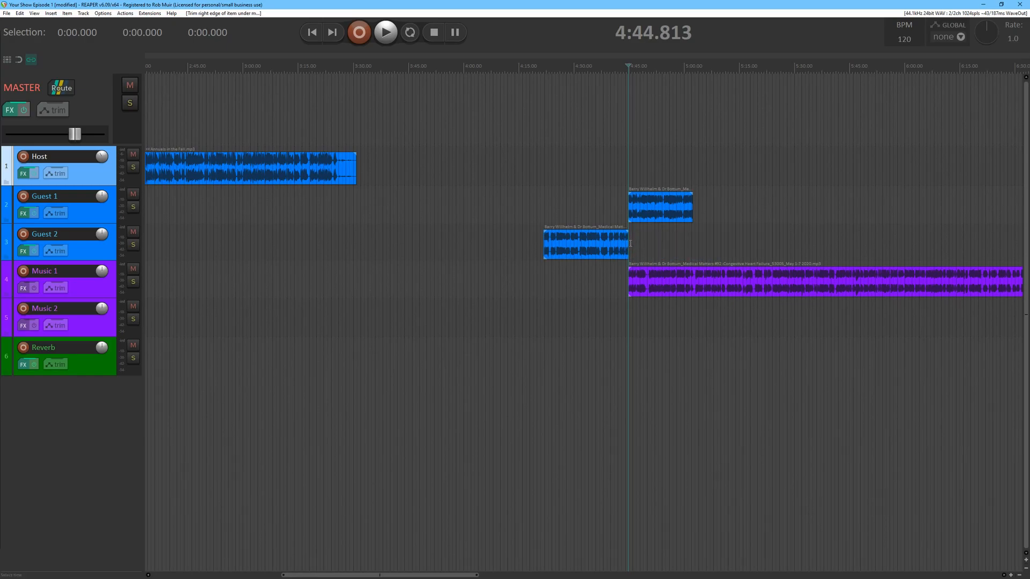
# Undo the recent trims, moves and splits until the Guest 1 recording is one continuous item on its own track.
pyautogui.hotkey('ctrl', 'z')
pyautogui.hotkey('ctrl', 'z')
pyautogui.hotkey('ctrl', 'z')
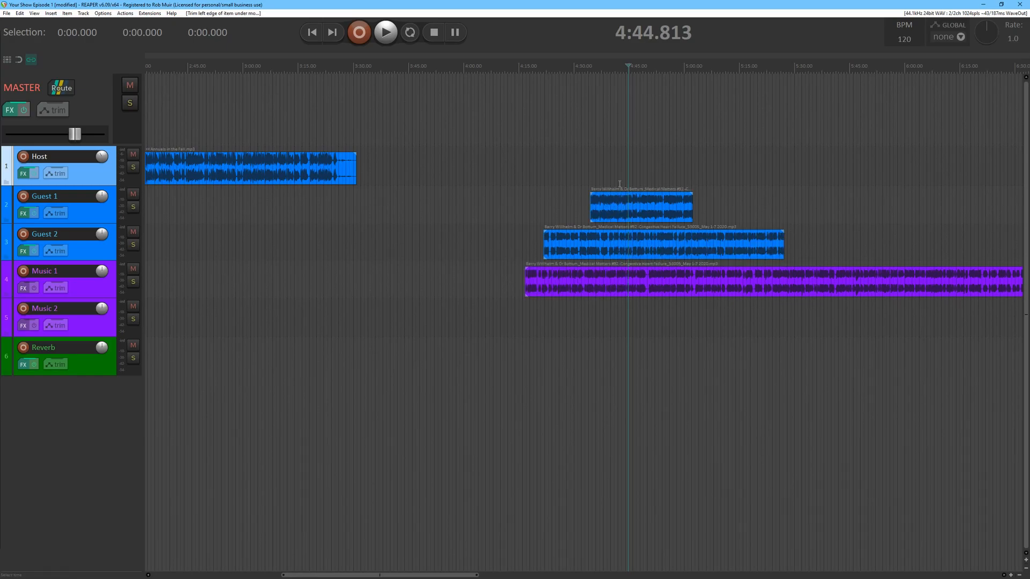
pyautogui.hotkey('ctrl', 'z')
pyautogui.hotkey('ctrl', 'z')
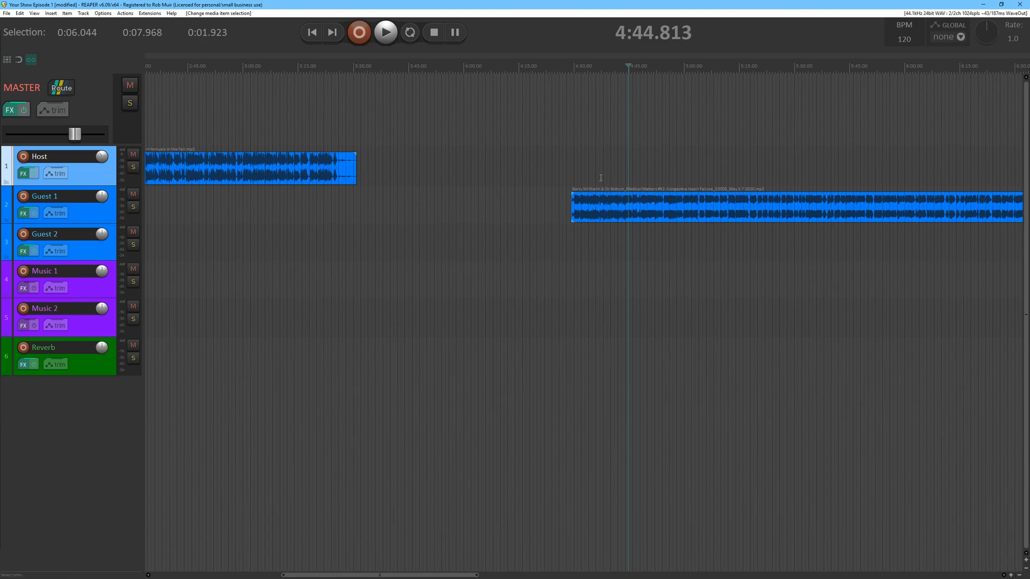
# Split the Guest 1 item in the speech pause at 5:03.961, and undo the split.
pyautogui.click(700, 168)
pyautogui.scroll(5, 696, 168)
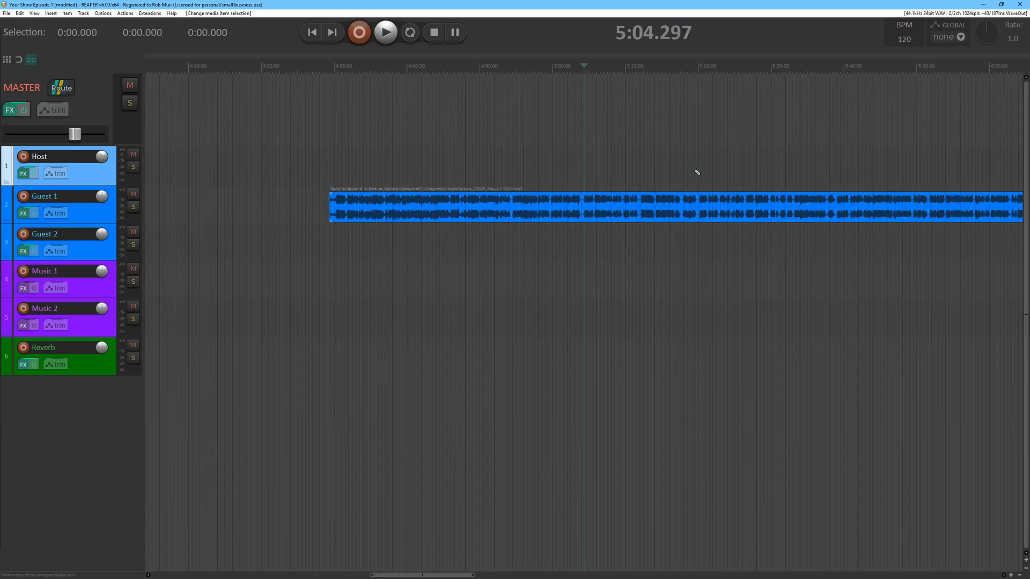
pyautogui.click(575, 165)
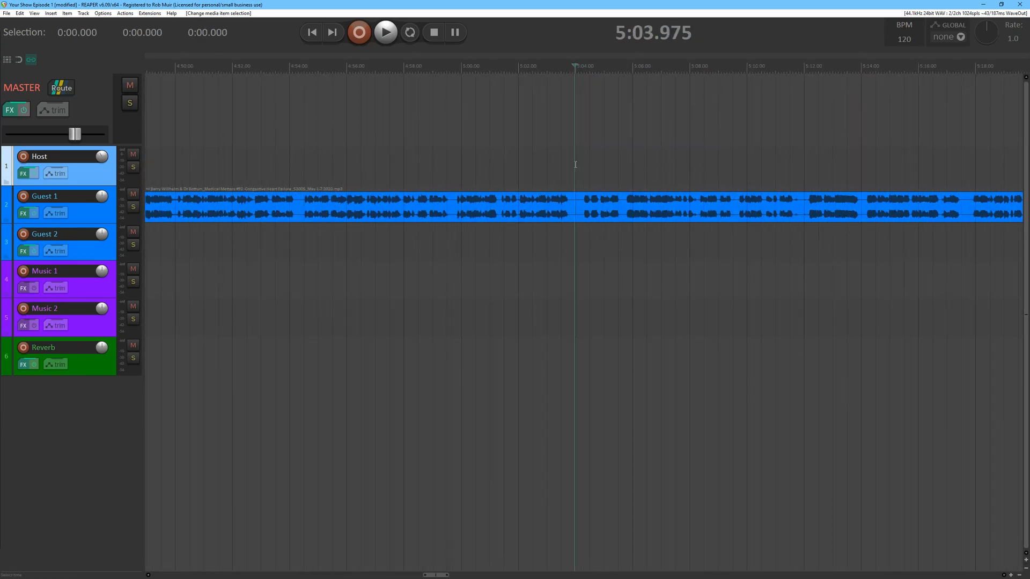
pyautogui.click(576, 141)
pyautogui.click(575, 142)
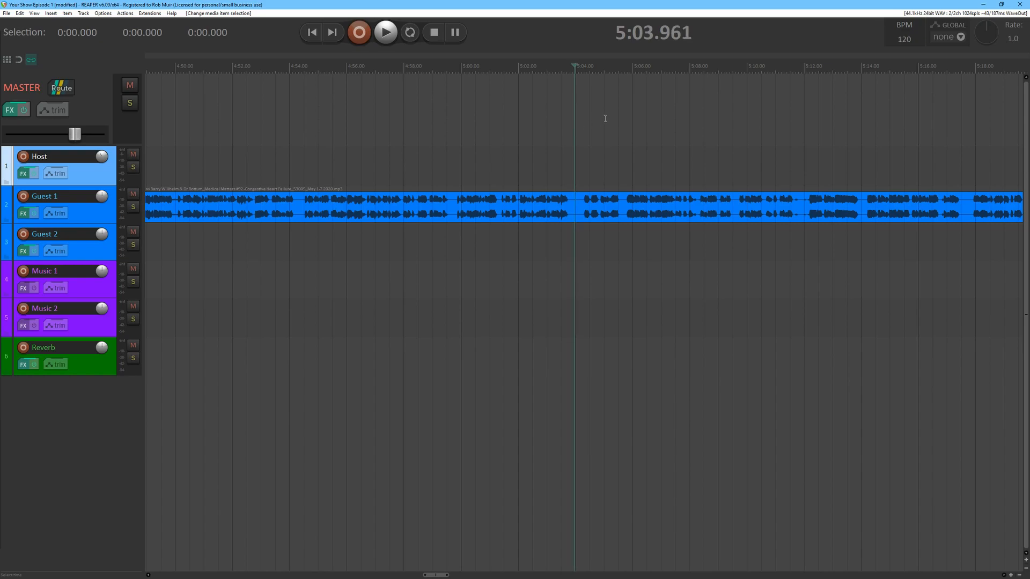
pyautogui.press('s')
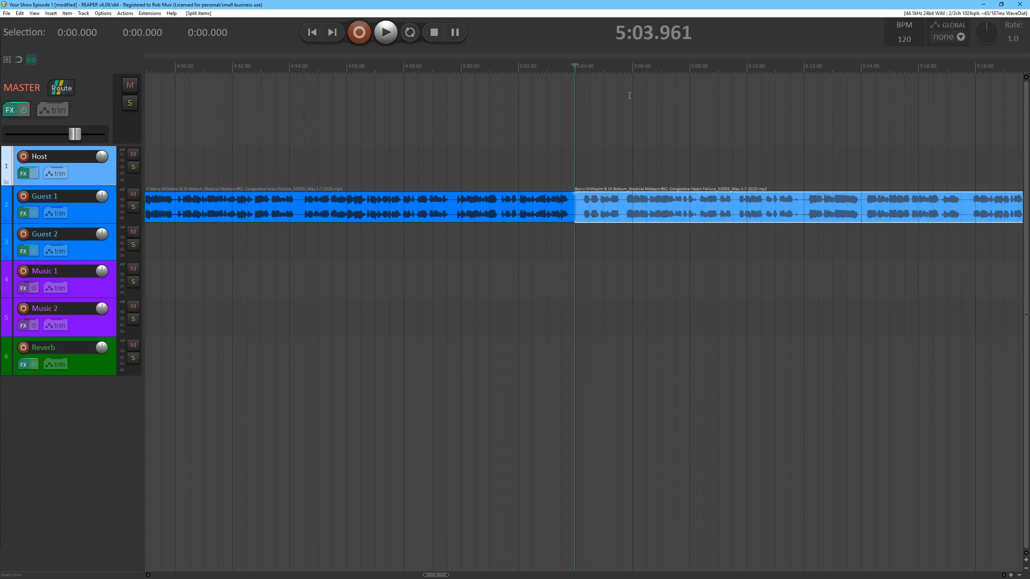
pyautogui.press('Escape')
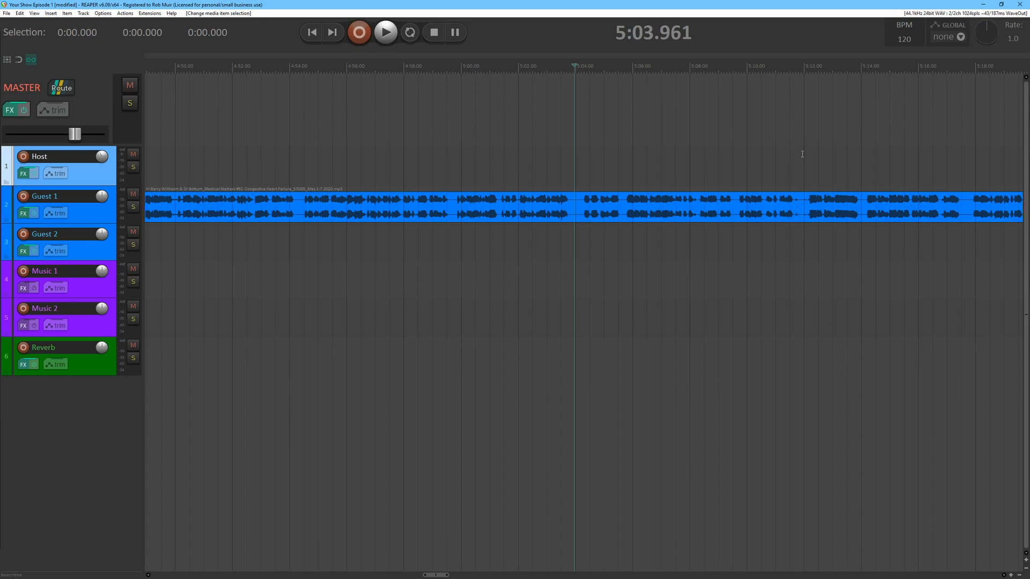
# Cut the section from 5:11.787 to 5:14.011 out of the Guest 1 item and move the following audio back to close the gap.
pyautogui.moveTo(799, 164); pyautogui.dragTo(861, 158)
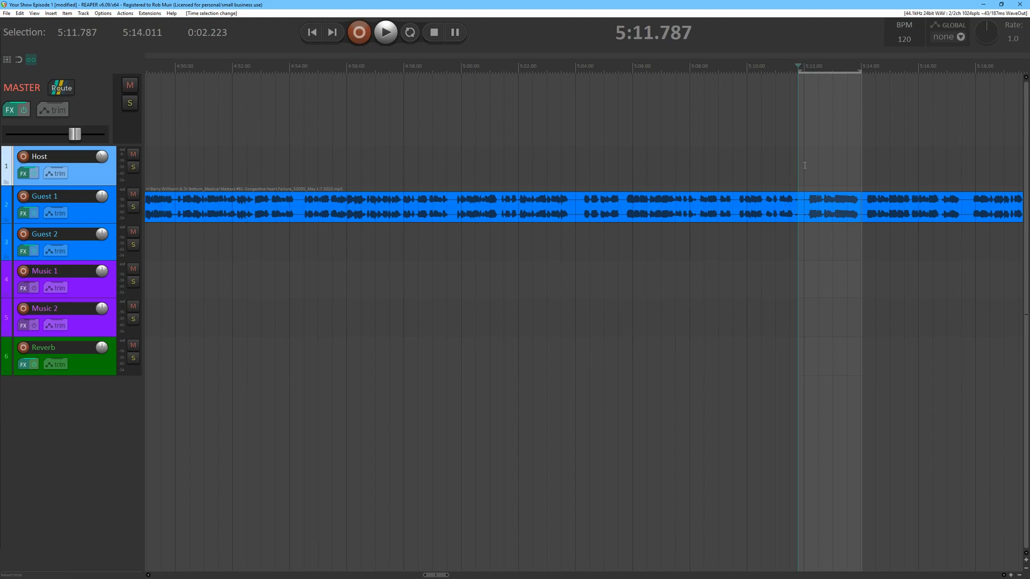
pyautogui.hotkey('shift', 's')
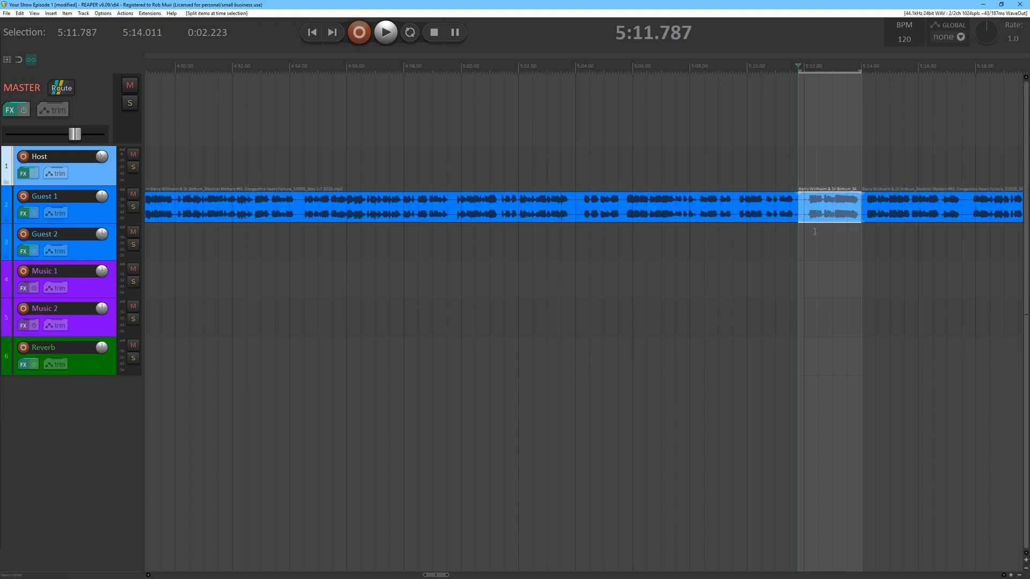
pyautogui.hotkey('ctrl', 'x')
pyautogui.moveTo(910, 218); pyautogui.dragTo(839, 213)
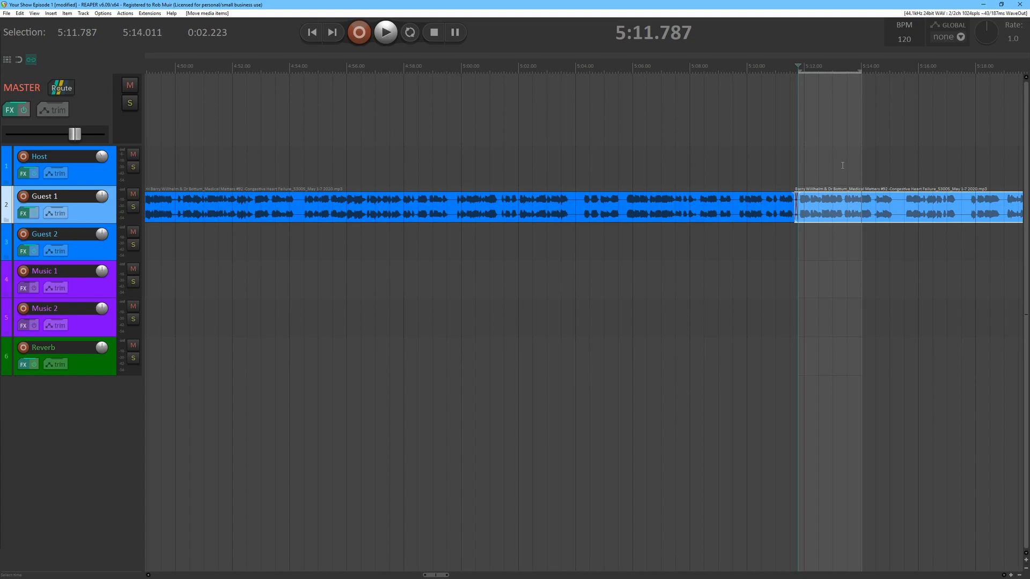
# Remove the Guest 1 audio between 5:15.263 and 5:17.487 and slide the following item back with a small overlap.
pyautogui.click(898, 156)
pyautogui.moveTo(899, 153); pyautogui.dragTo(961, 146)
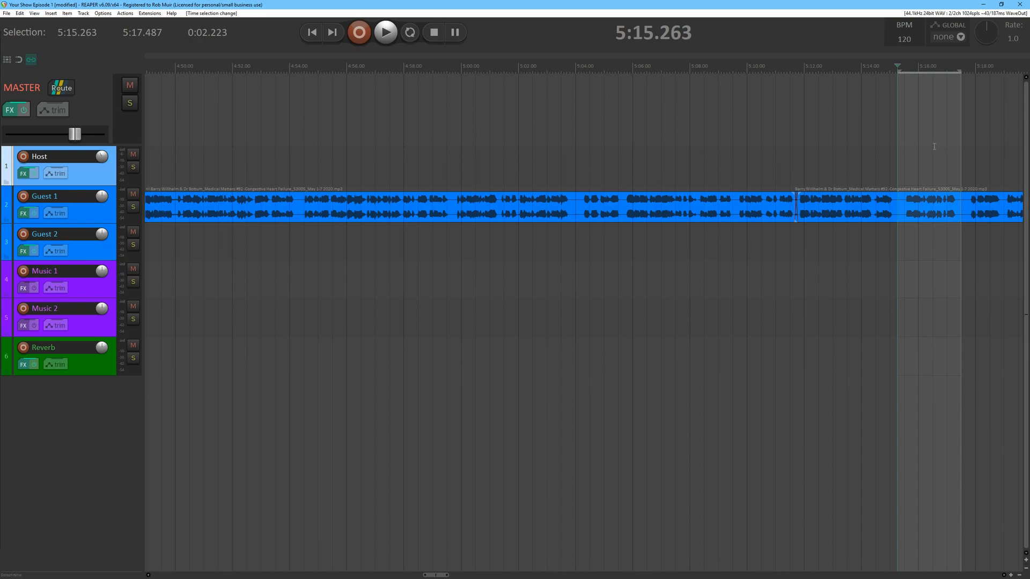
pyautogui.hotkey('shift', 's')
pyautogui.press('Delete')
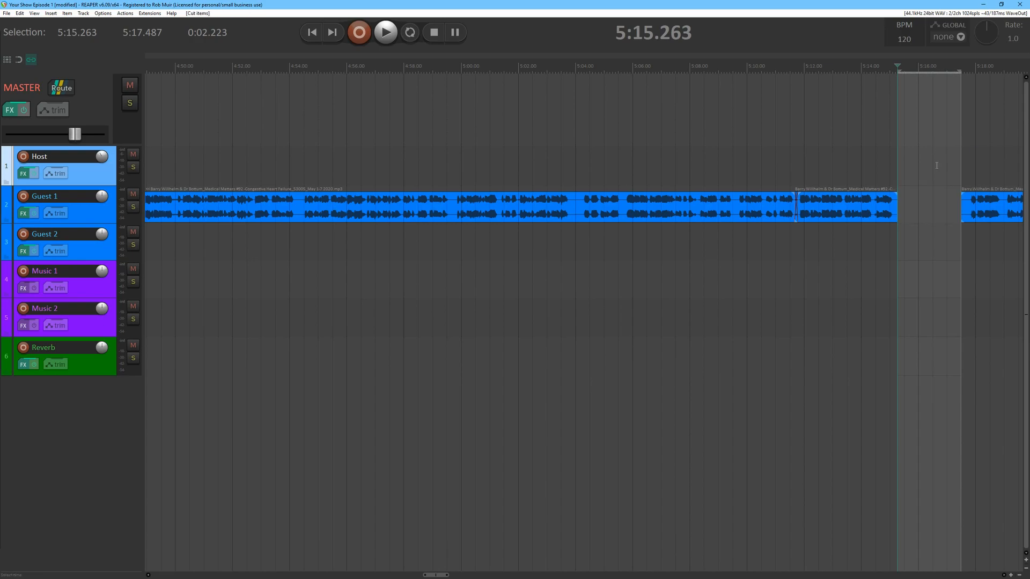
pyautogui.moveTo(993, 214); pyautogui.dragTo(922, 211)
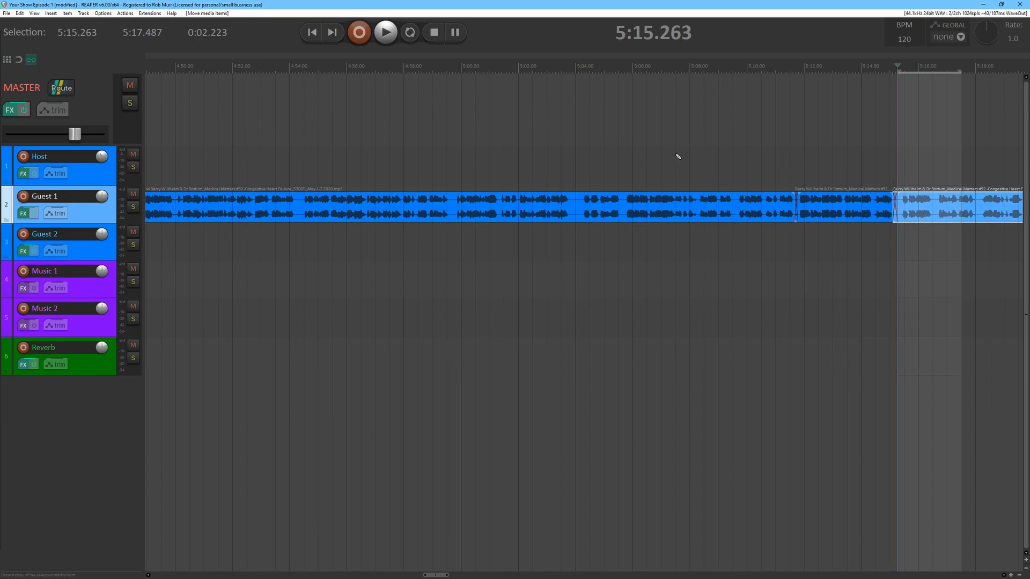
# Split off and delete the Guest 1 section from 5:25.045 to 5:26.383, and move the remaining audio back against the cut.
pyautogui.scroll(-3, 677, 157)
pyautogui.moveTo(722, 178); pyautogui.dragTo(745, 180)
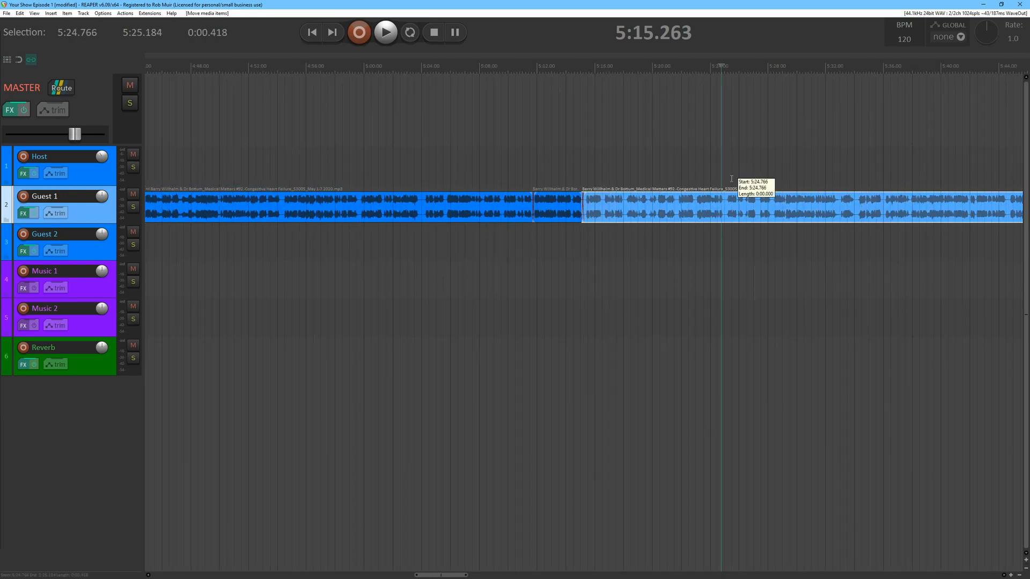
pyautogui.click(678, 152)
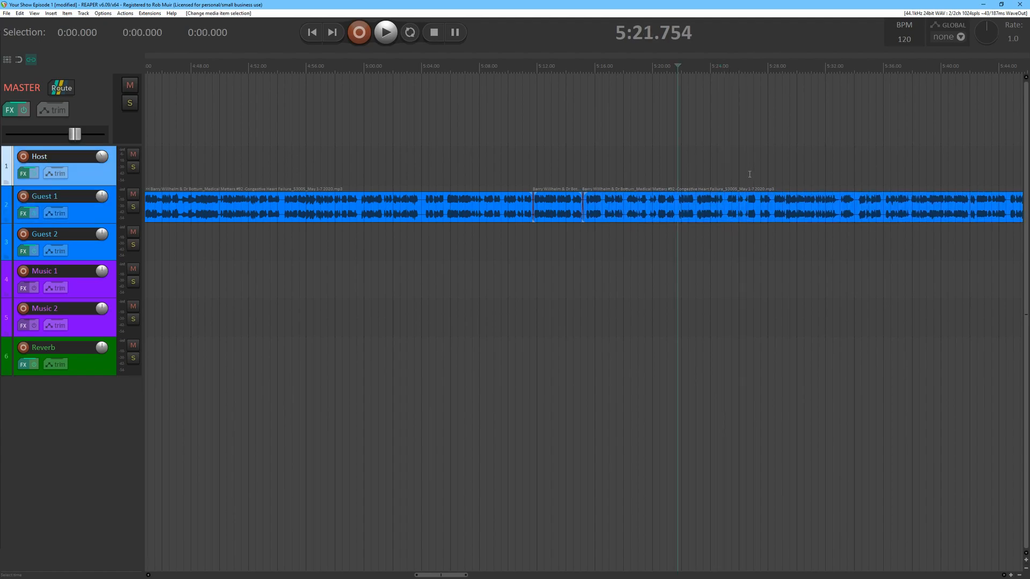
pyautogui.moveTo(725, 174); pyautogui.dragTo(744, 179)
pyautogui.press('s')
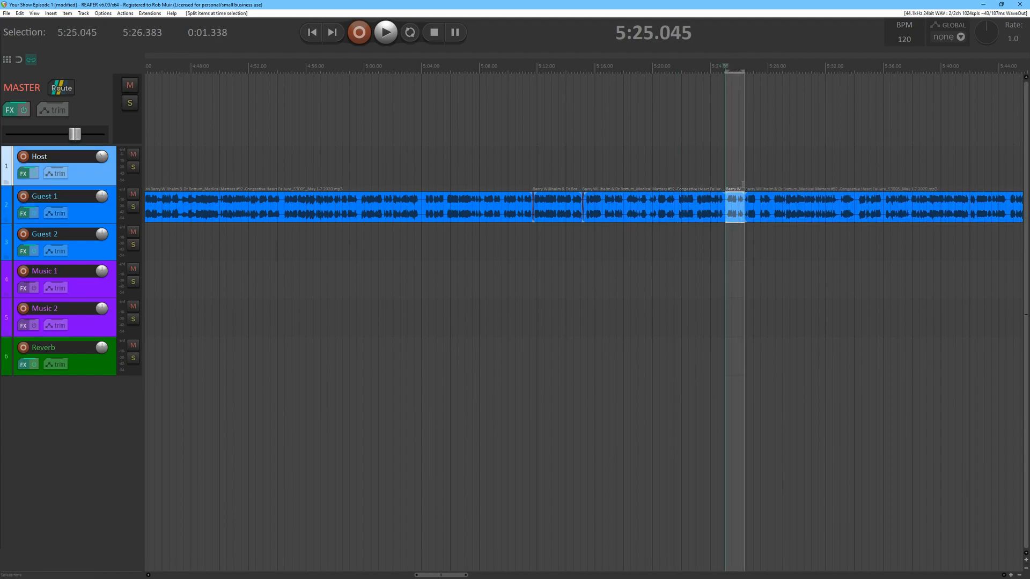
pyautogui.press('Delete')
pyautogui.moveTo(792, 208); pyautogui.dragTo(773, 211)
# Cut the Guest 1 section from 5:31.431 to 5:32.909, close the gap with the following item, and clear the time selection.
pyautogui.moveTo(818, 173); pyautogui.dragTo(838, 176)
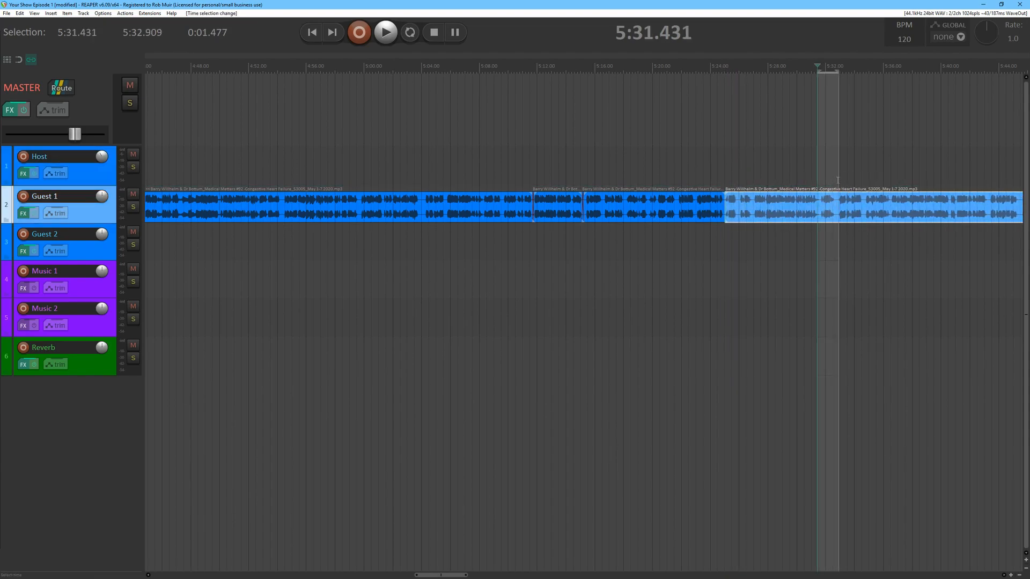
pyautogui.hotkey('ctrl', 'x')
pyautogui.moveTo(846, 198); pyautogui.dragTo(858, 214)
pyautogui.click(870, 130)
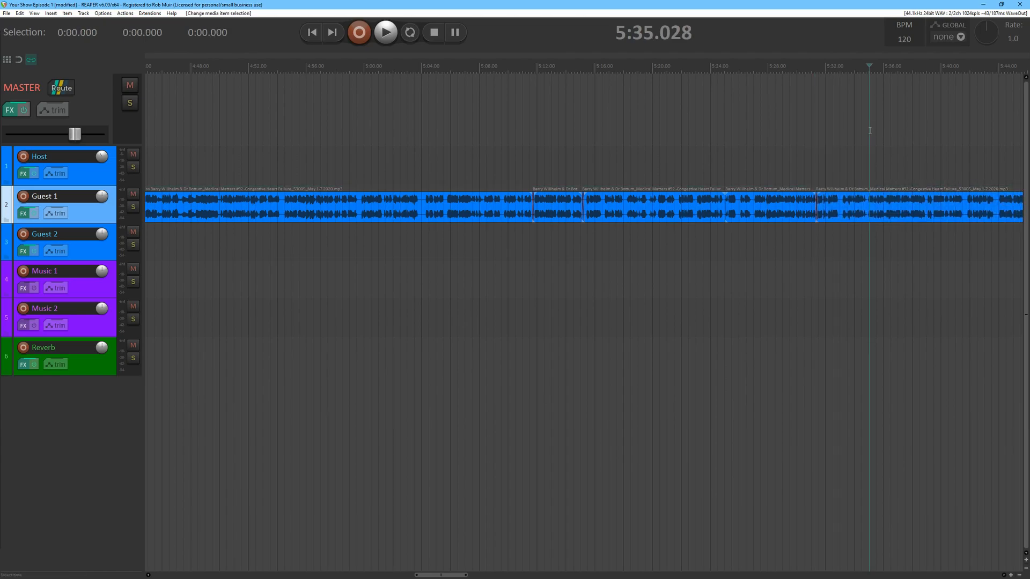
# Split the last Guest 1 item at 5:33.048.
pyautogui.click(841, 168)
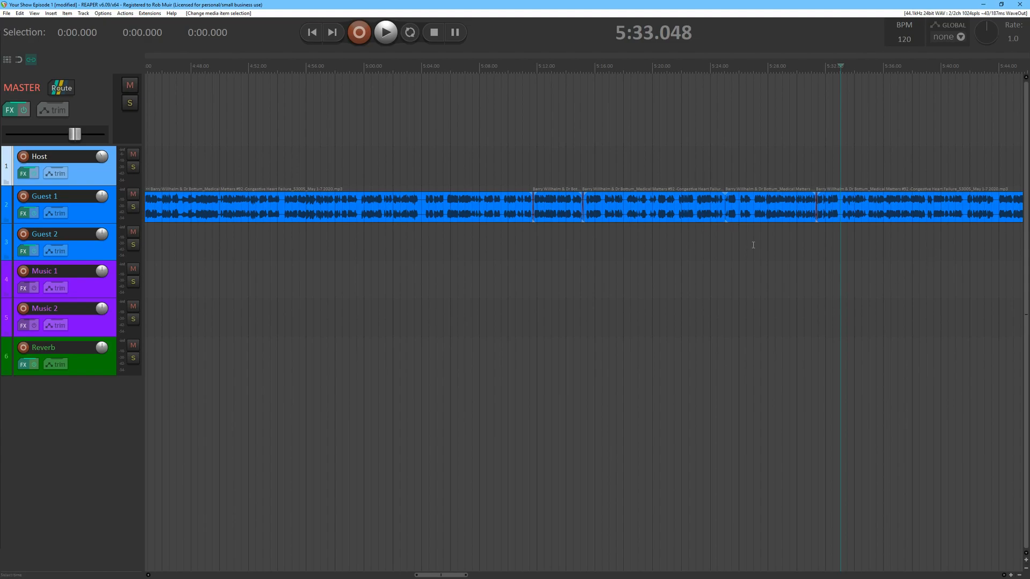
pyautogui.press('s')
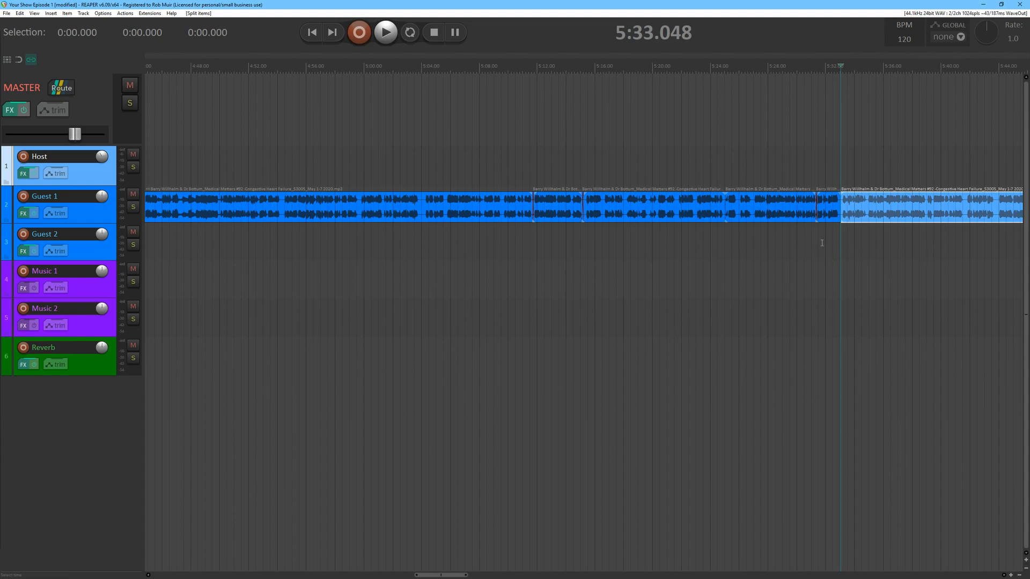
pyautogui.scroll(-3, 839, 235)
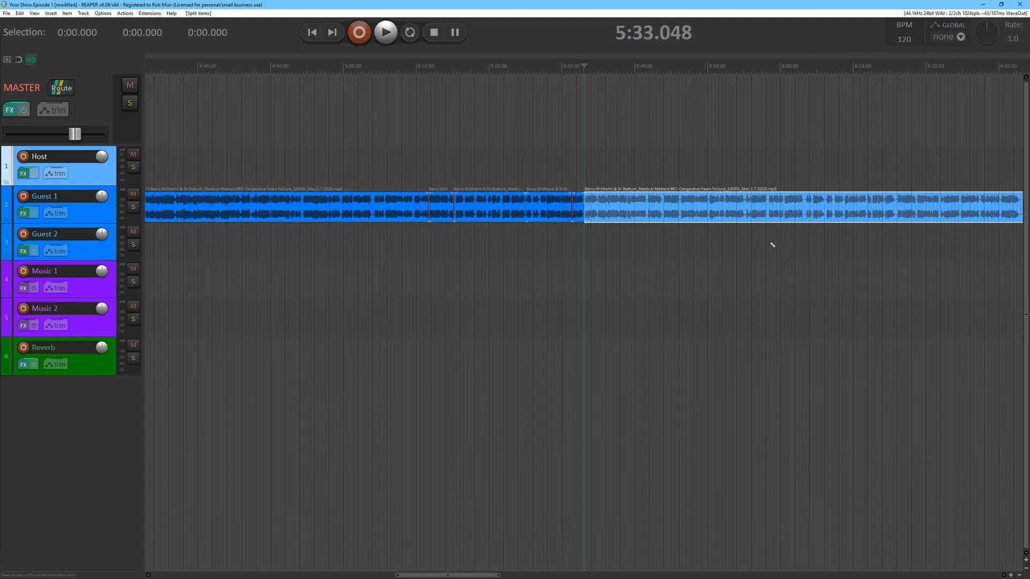
# Split Guest 1 at 6:16.024, cut the section between 5:33.048 and 6:16.024, and slide the remaining item back to close the gap.
pyautogui.click(898, 173)
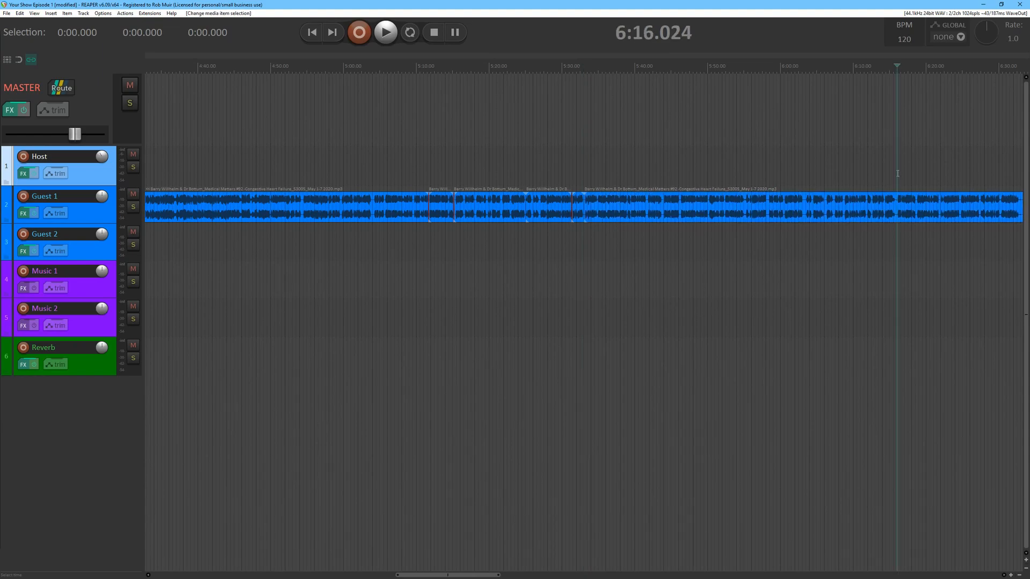
pyautogui.press('s')
pyautogui.click(787, 215)
pyautogui.hotkey('ctrl', 'x')
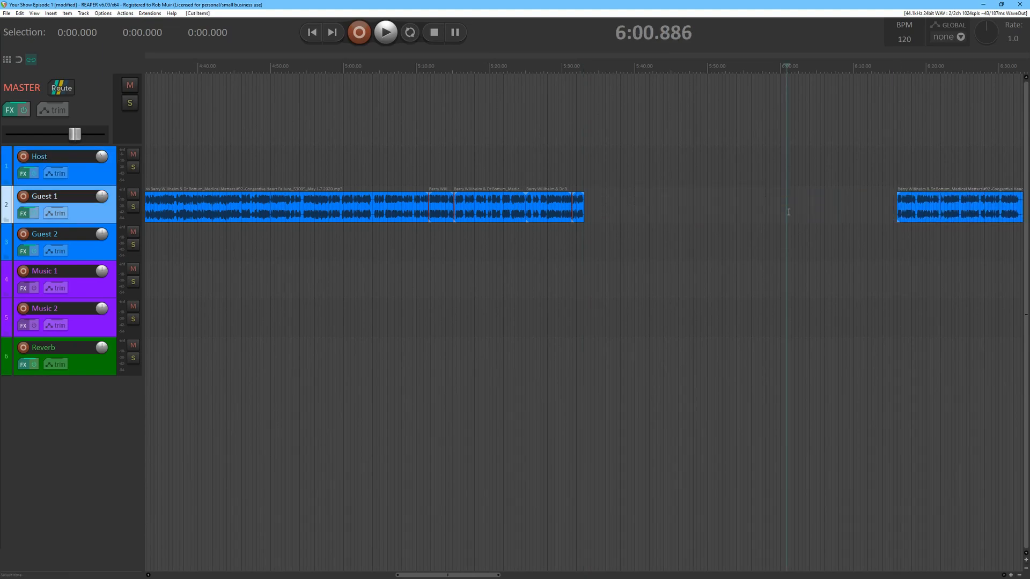
pyautogui.moveTo(945, 210); pyautogui.dragTo(627, 201)
pyautogui.scroll(-2, 559, 166)
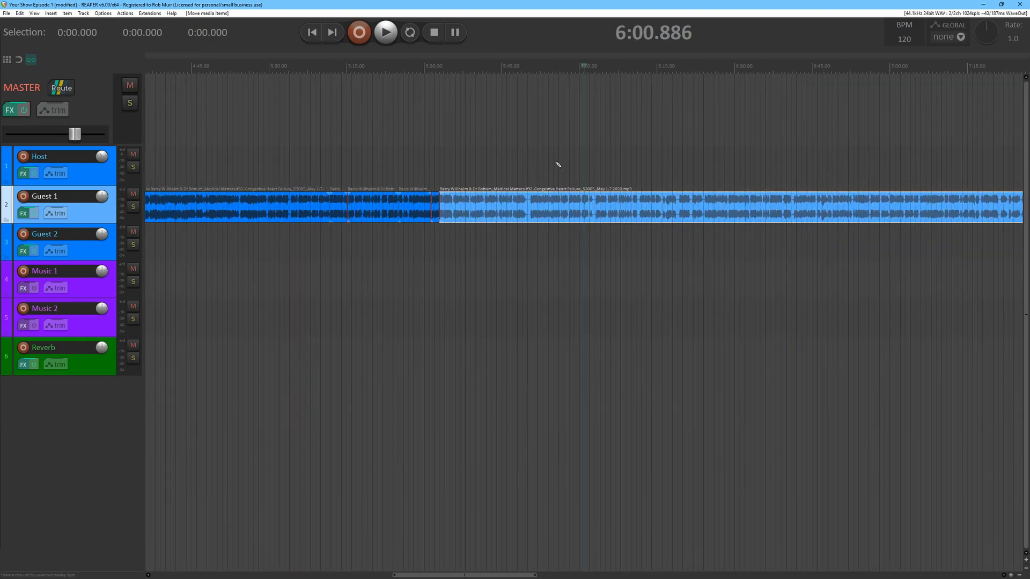
pyautogui.scroll(-3, 558, 165)
pyautogui.scroll(-4, 558, 165)
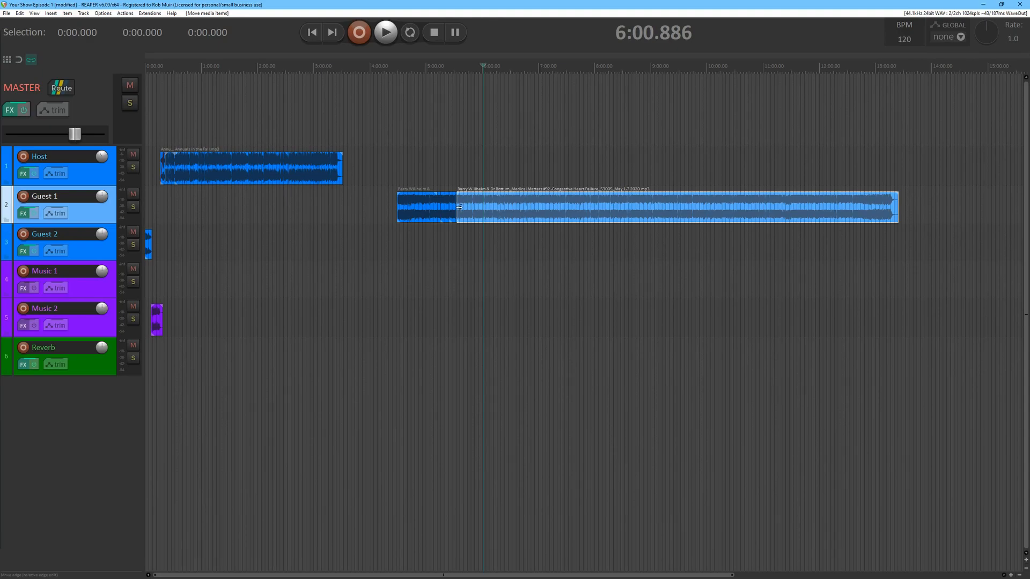
# Try trimming the start of the long Guest 1 item and giving it a fade-in.
pyautogui.moveTo(457, 207); pyautogui.dragTo(497, 197)
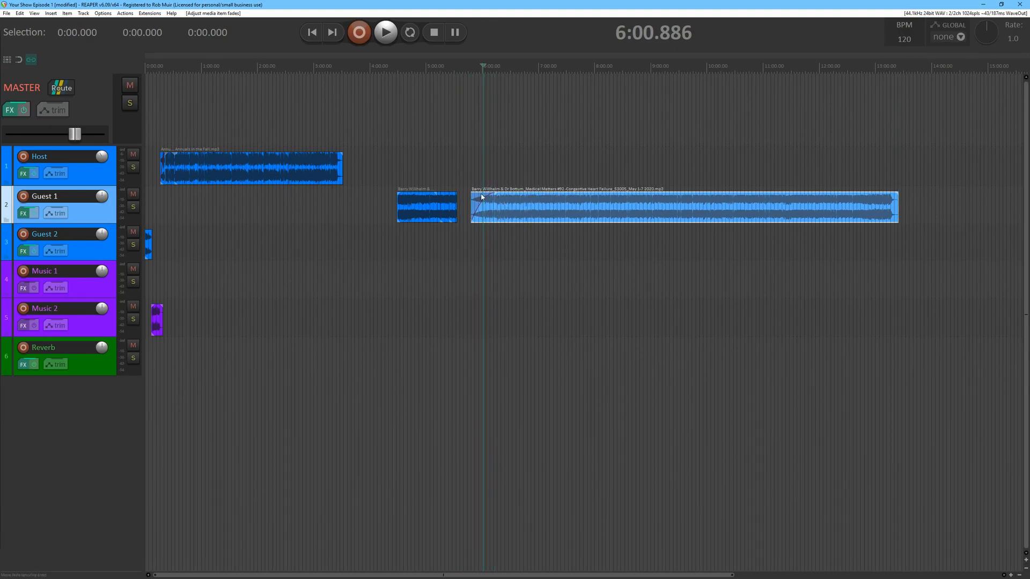
pyautogui.hotkey('ctrl', 'z')
pyautogui.hotkey('ctrl', 'z')
# Examine the gap between the Host and Guest 1 audio and the edited Guest 1 sections around 5:28.
pyautogui.click(397, 170)
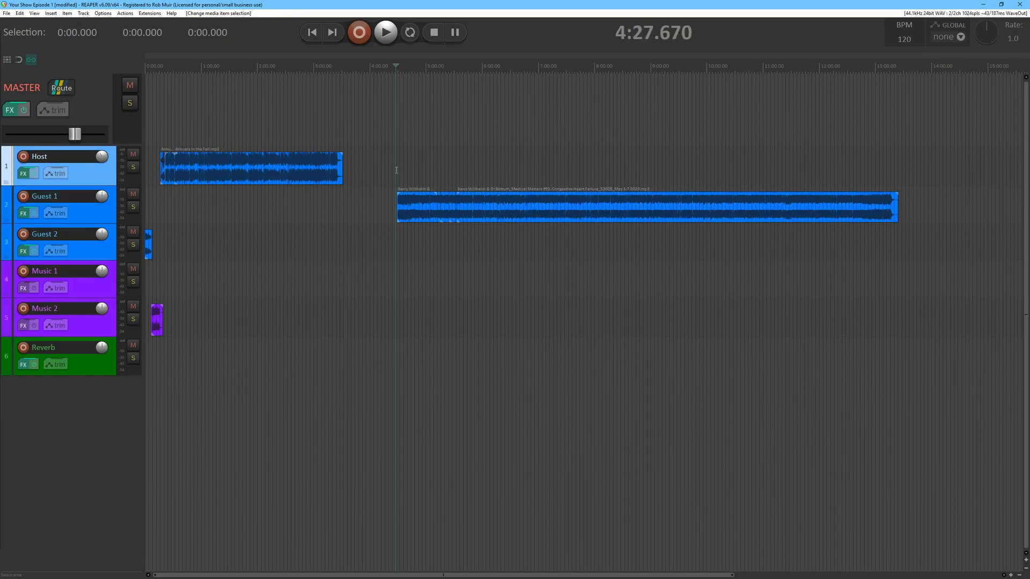
pyautogui.scroll(3, 445, 198)
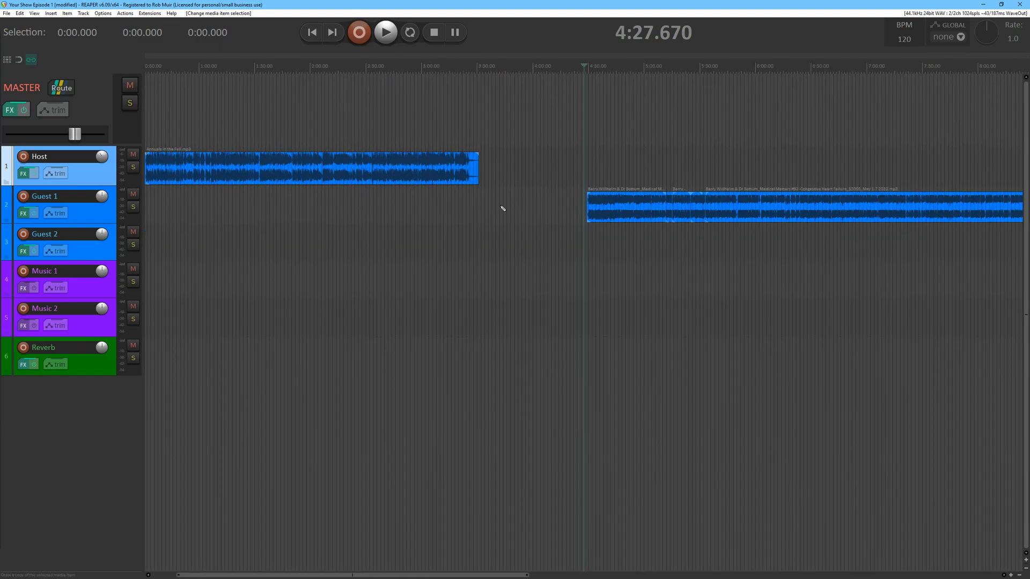
pyautogui.click(587, 160)
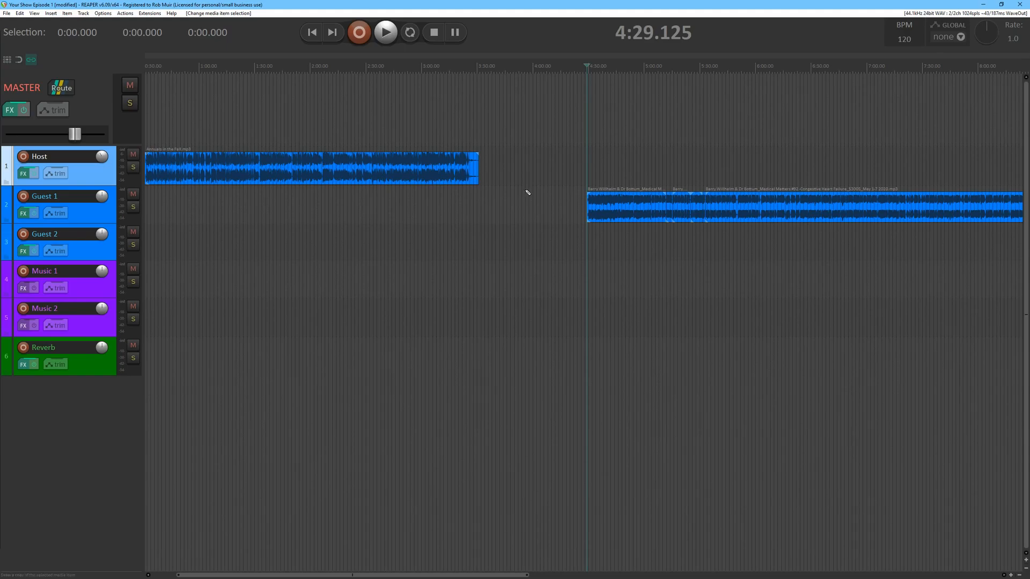
pyautogui.scroll(-4, 525, 194)
pyautogui.scroll(5, 523, 195)
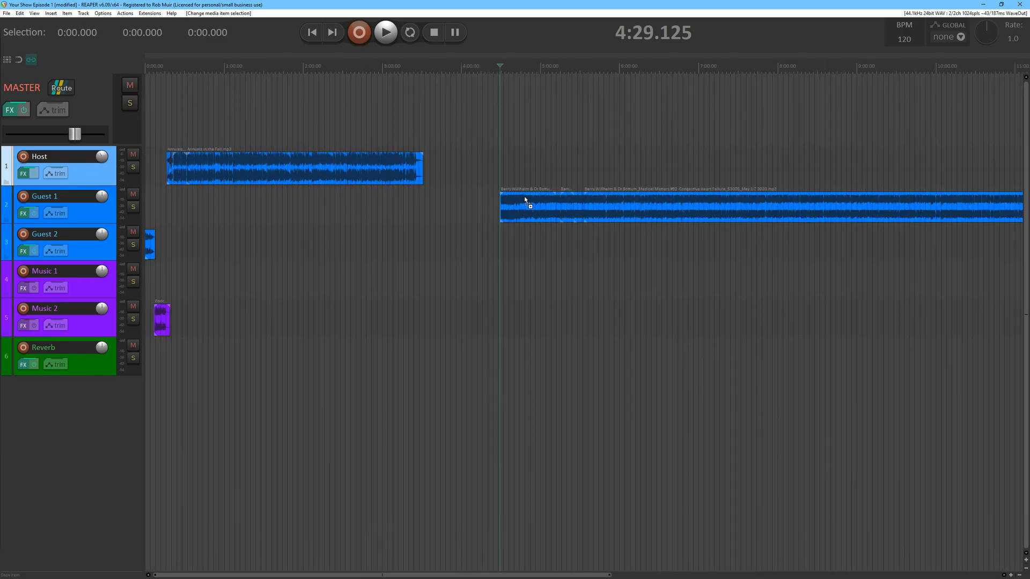
pyautogui.scroll(2, 655, 213)
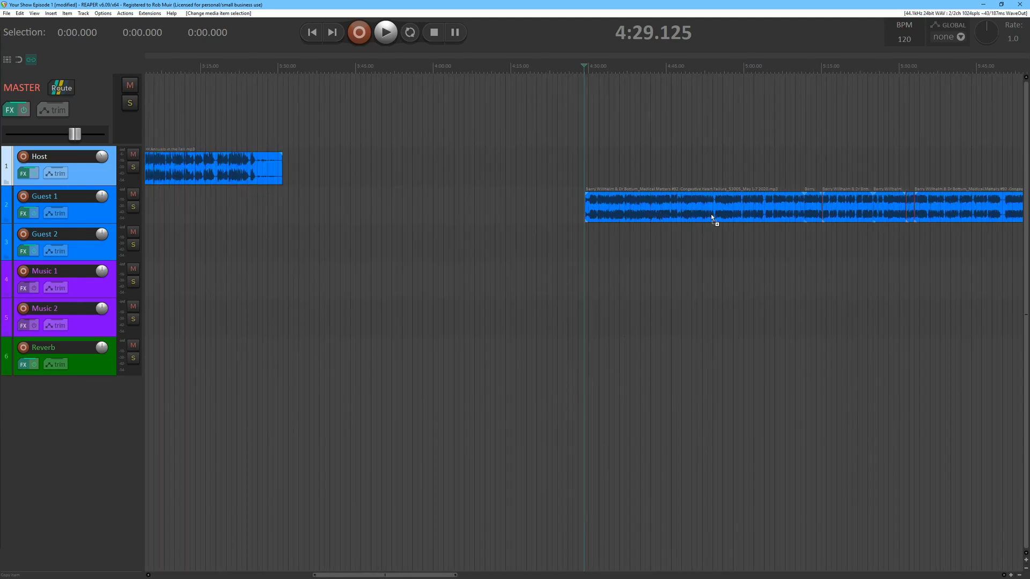
pyautogui.click(891, 155)
pyautogui.scroll(2, 888, 161)
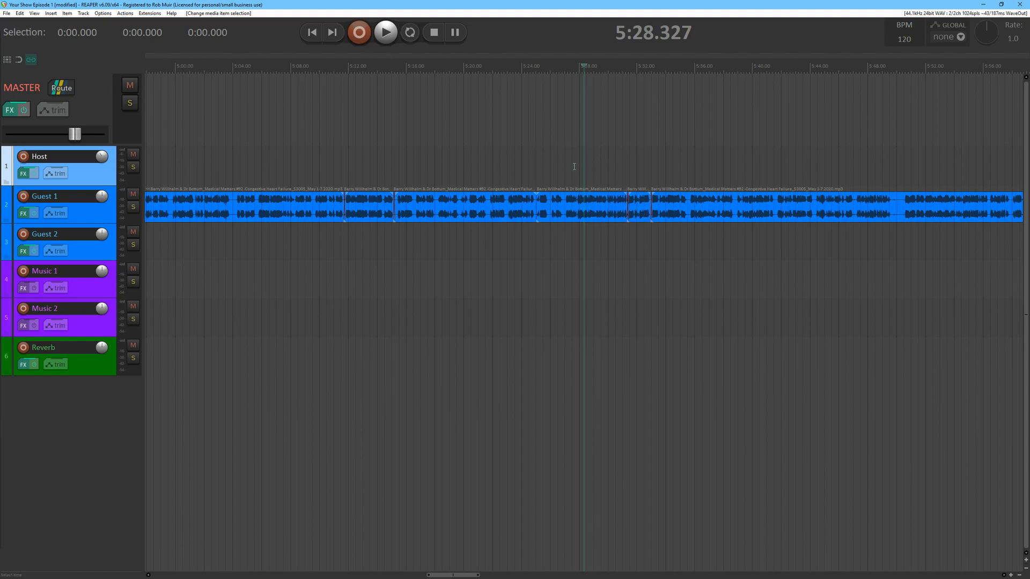
pyautogui.moveTo(572, 166); pyautogui.dragTo(643, 171)
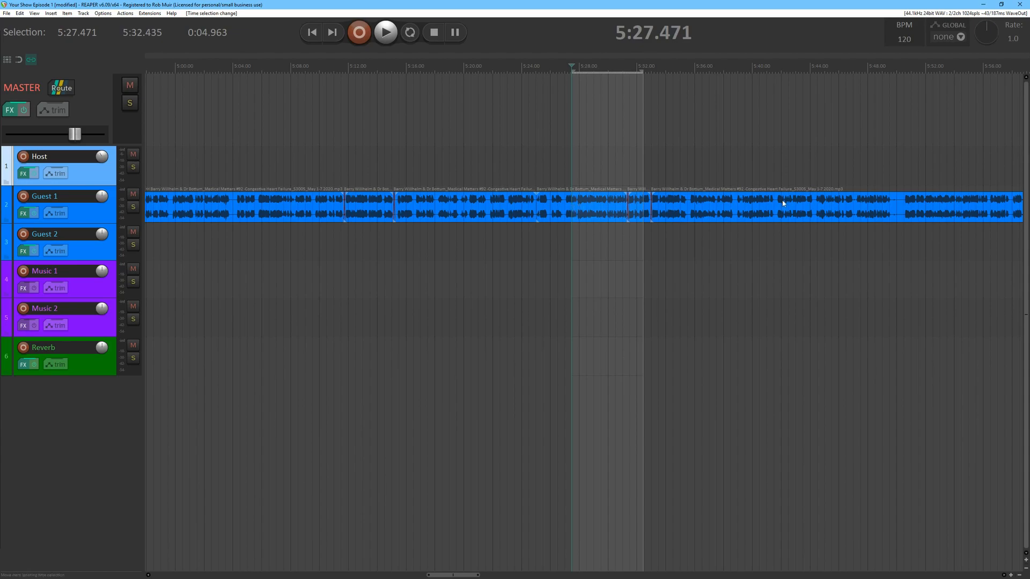
pyautogui.click(497, 150)
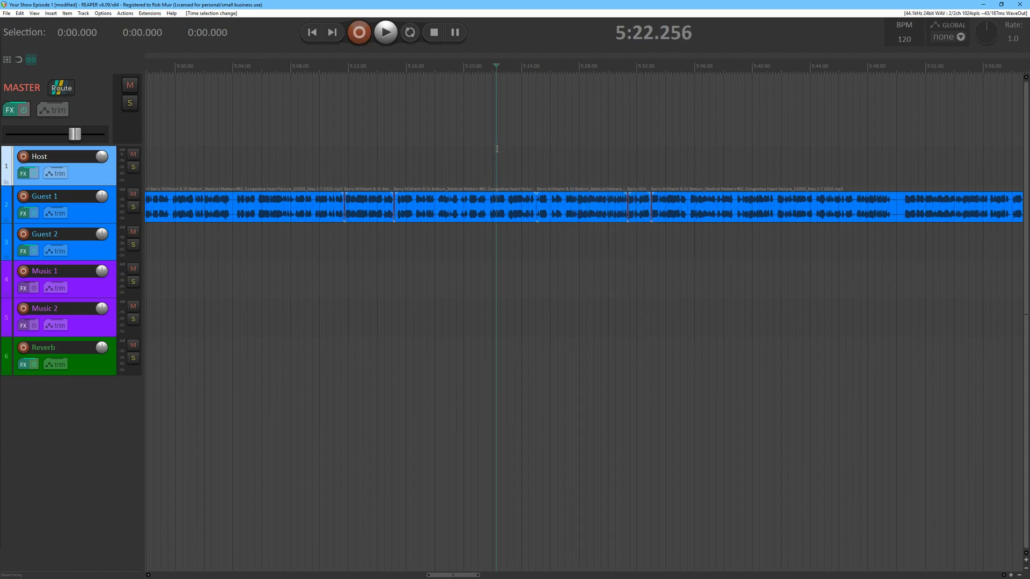
pyautogui.hscroll(3, 545, 162)
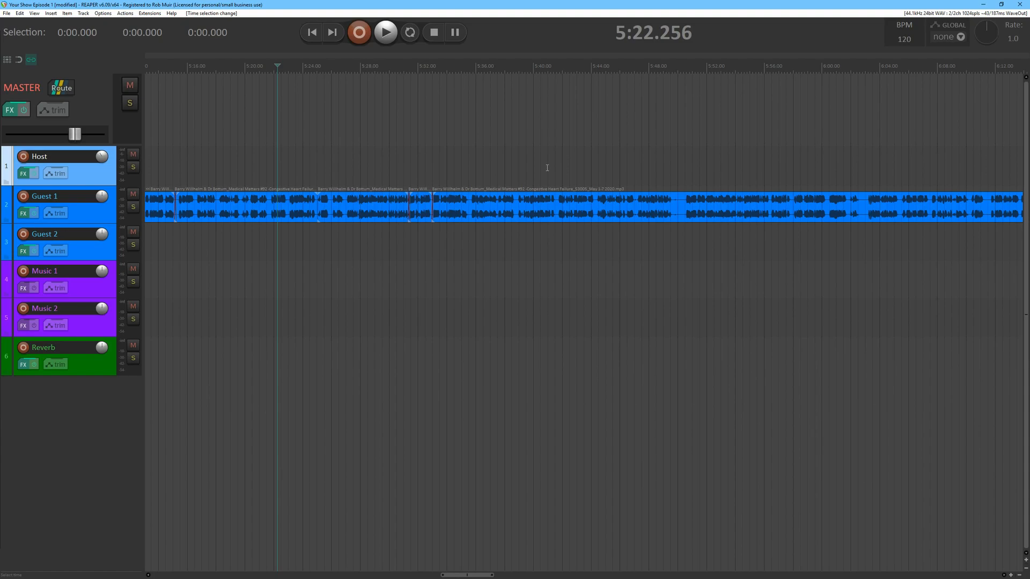
# Try cutting the Guest 1 section from 5:35.447 to 5:38.793 and sliding the following item back against the cut.
pyautogui.click(469, 158)
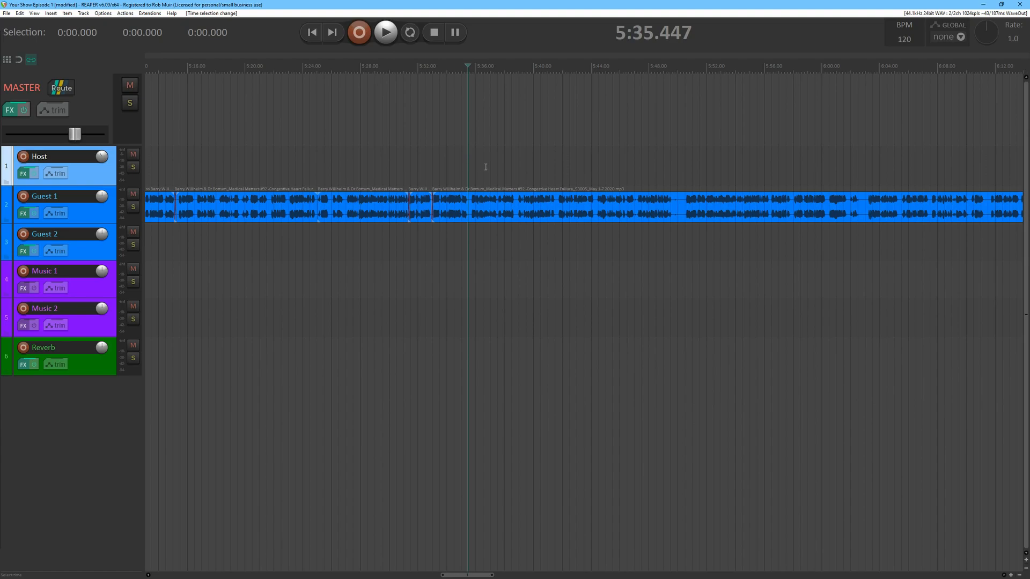
pyautogui.moveTo(469, 170); pyautogui.dragTo(515, 167)
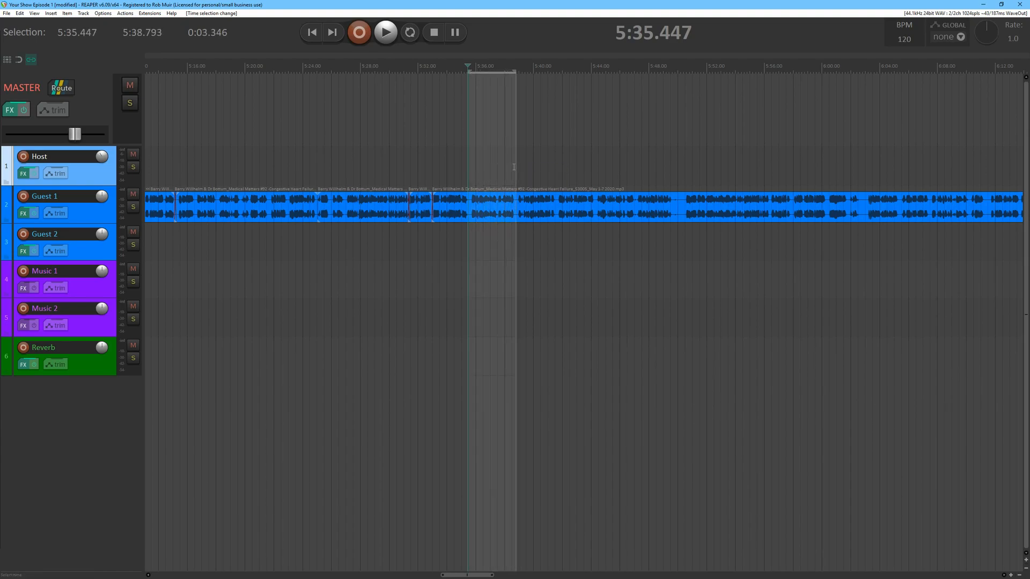
pyautogui.hotkey('shift', 's')
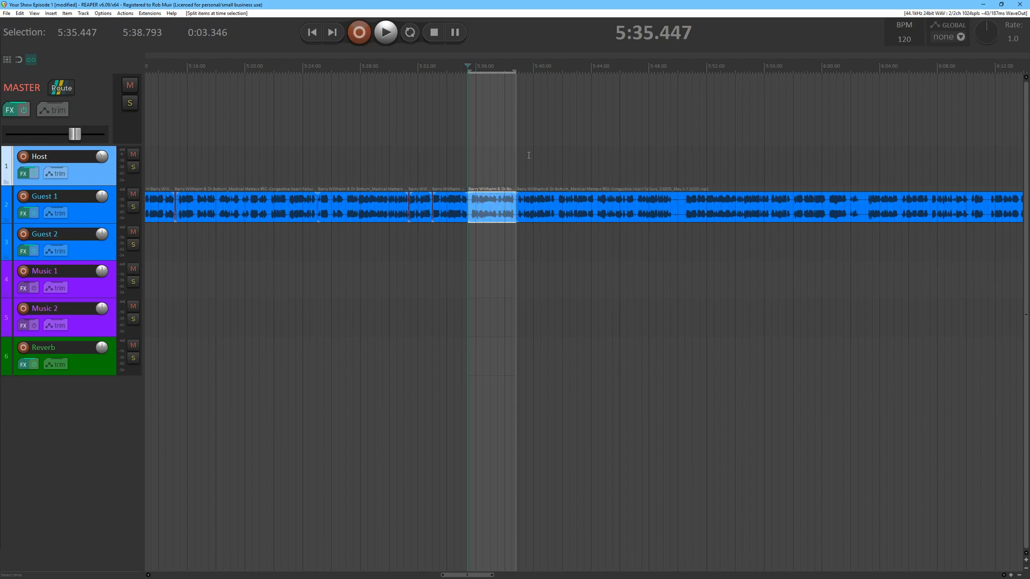
pyautogui.hotkey('ctrl', 'x')
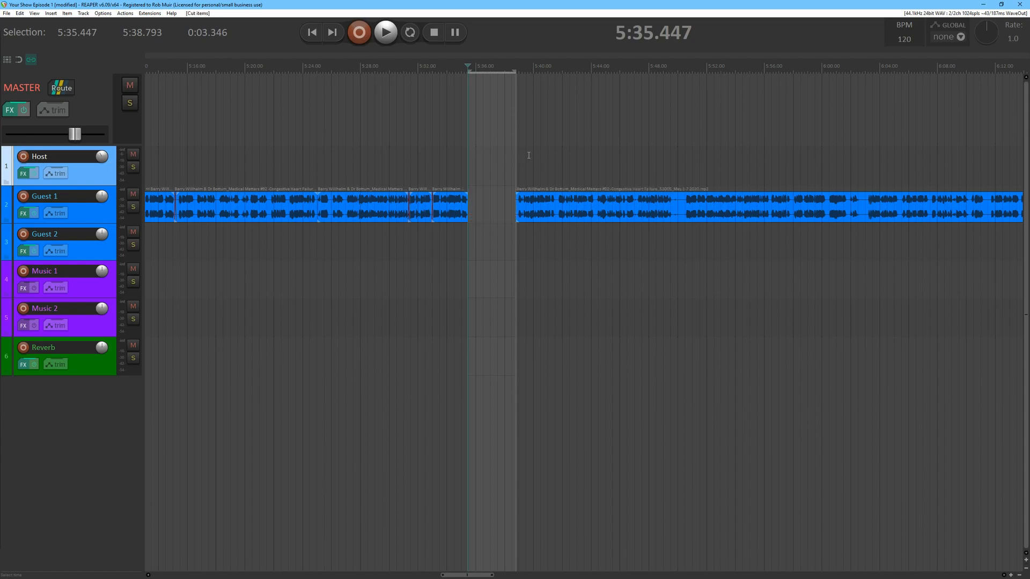
pyautogui.click(494, 213)
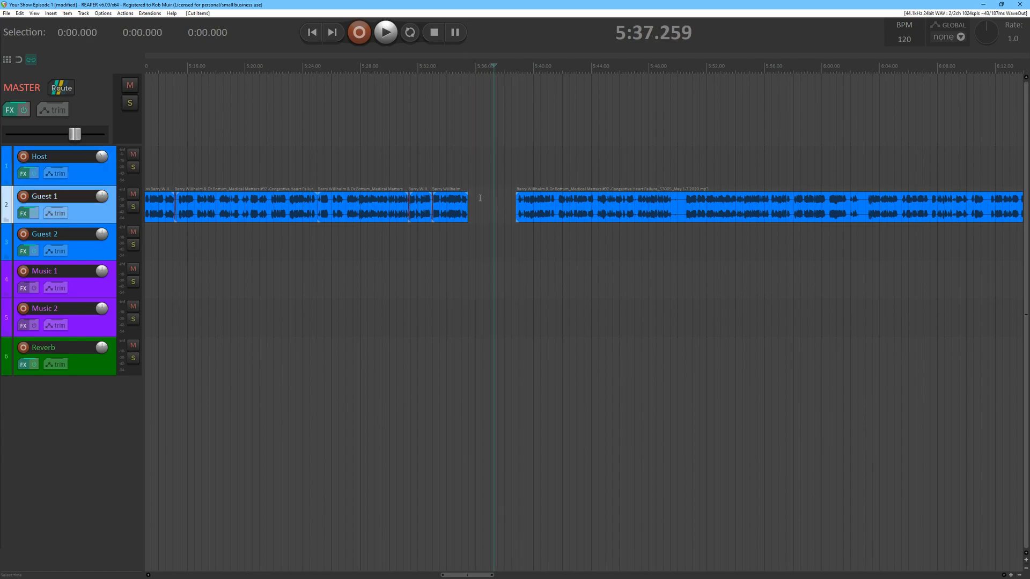
pyautogui.moveTo(597, 222); pyautogui.dragTo(545, 215)
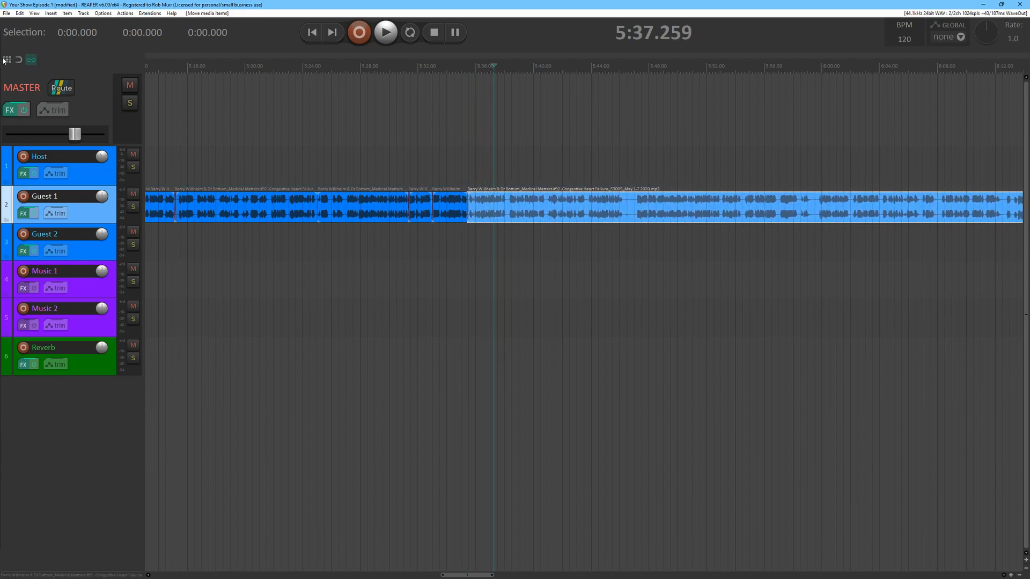
# Undo the last Guest 1 item move, cut and split.
pyautogui.hotkey('ctrl', 'z')
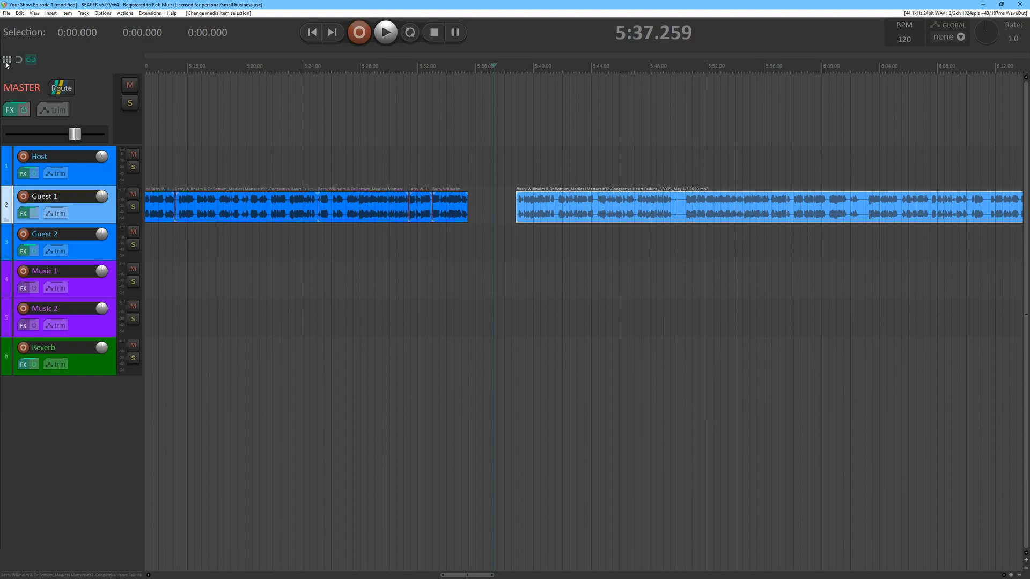
pyautogui.hotkey('ctrl', 'z')
pyautogui.hotkey('ctrl', 'z')
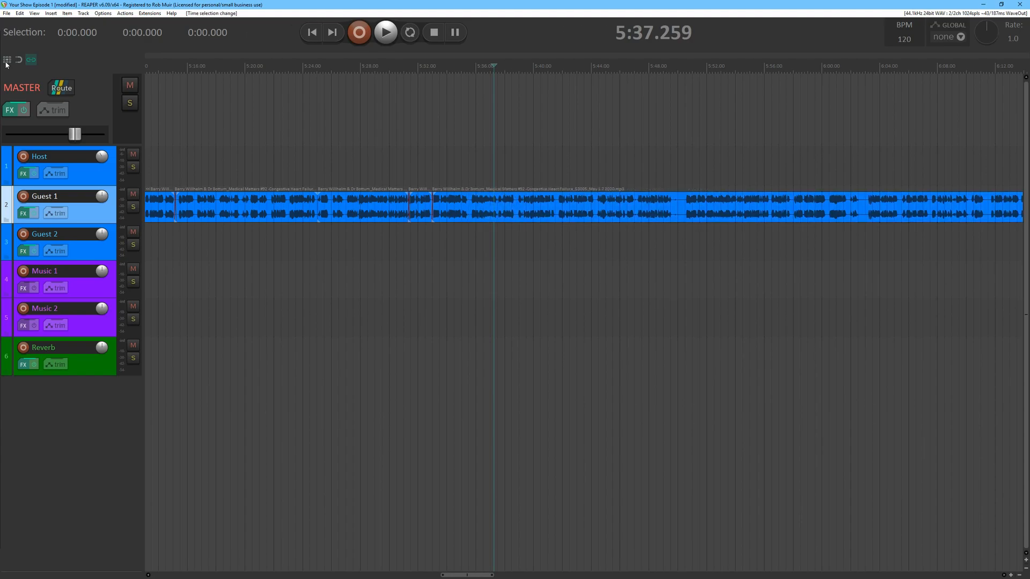
# Try cutting the Guest 1 section from 5:35.586 to 5:38.821 with ripple editing turned on.
pyautogui.click(7, 61)
pyautogui.moveTo(471, 178); pyautogui.dragTo(516, 178)
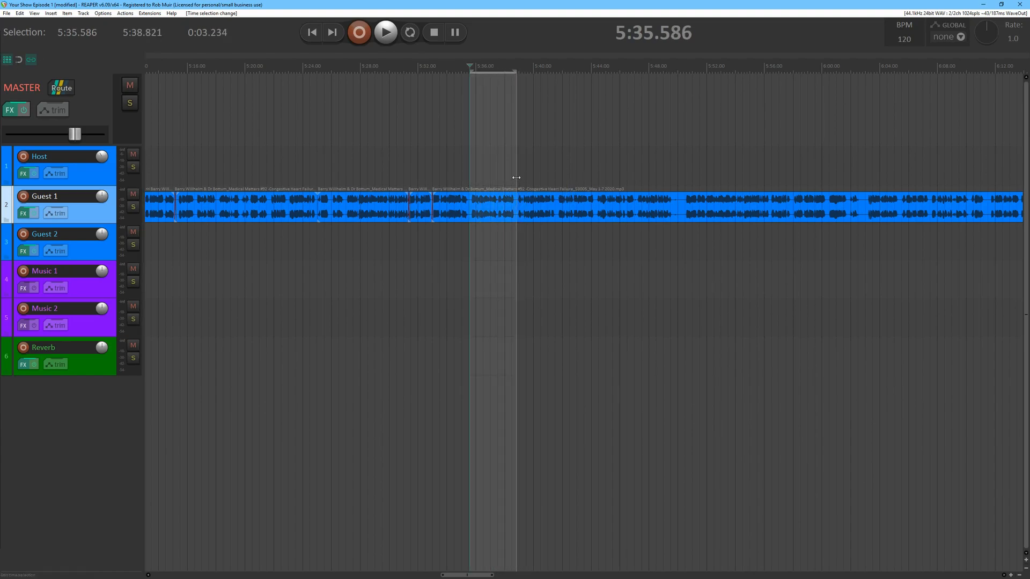
pyautogui.press('s')
pyautogui.hotkey('ctrl', 'x')
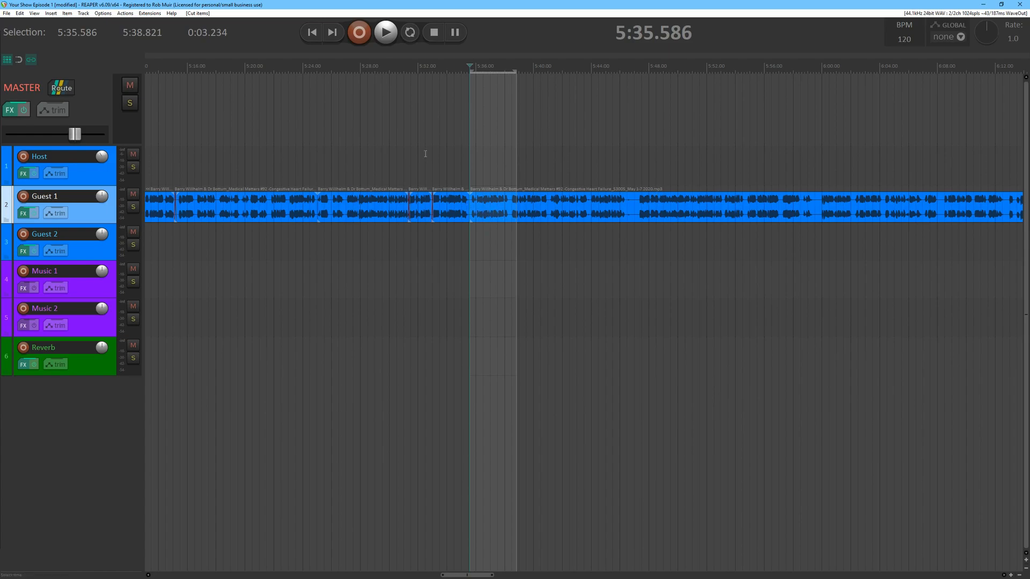
pyautogui.hotkey('ctrl', 'z')
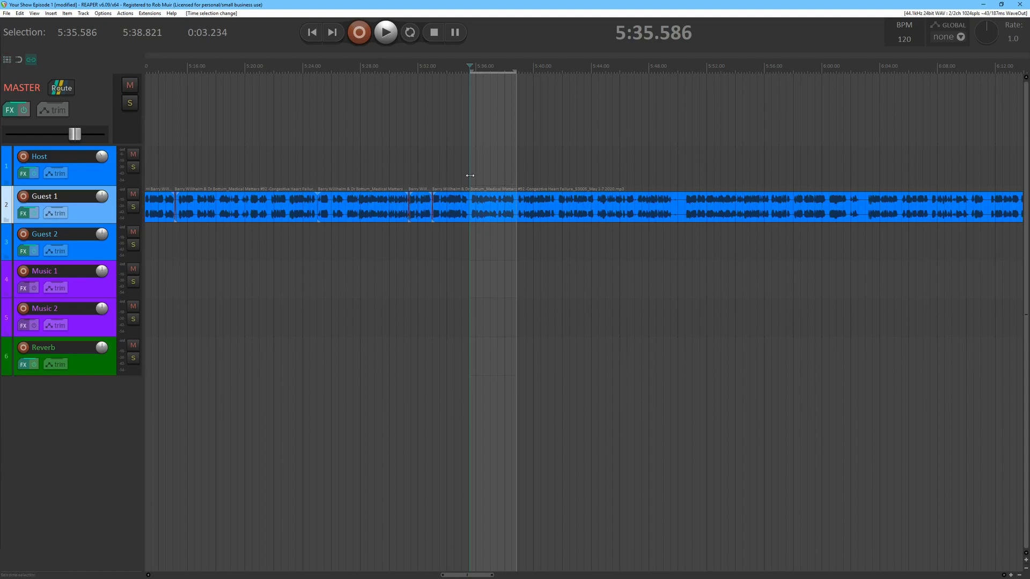
# Cut the Guest 1 sections 5:35.586 to 5:38.821, 5:47.047 to 5:50.450, and 6:00.210 to 6:02.887, leaving the gaps open.
pyautogui.hotkey('ctrl', 'x')
pyautogui.moveTo(635, 185); pyautogui.dragTo(685, 185)
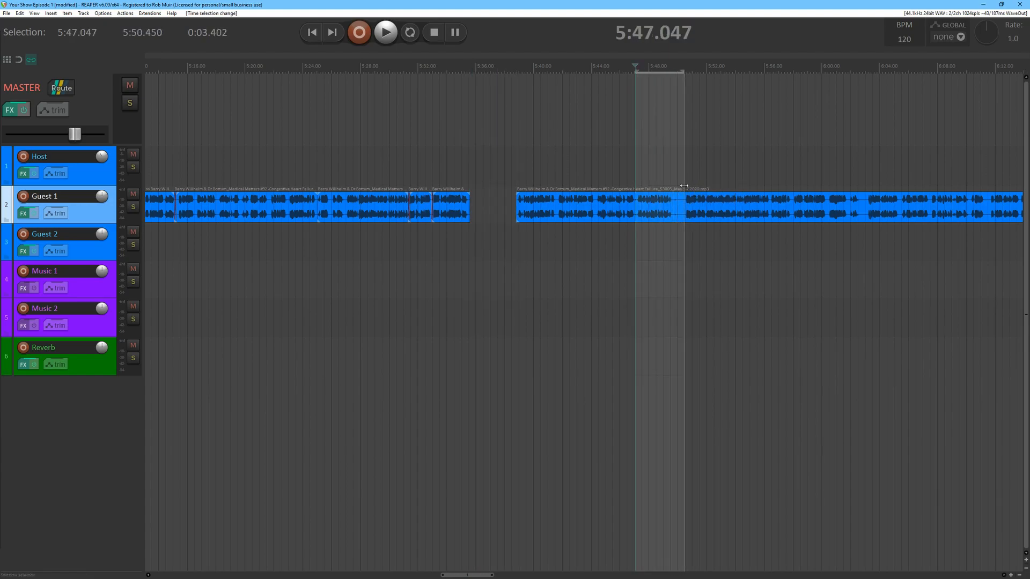
pyautogui.hotkey('ctrl', 'x')
pyautogui.moveTo(824, 183); pyautogui.dragTo(864, 178)
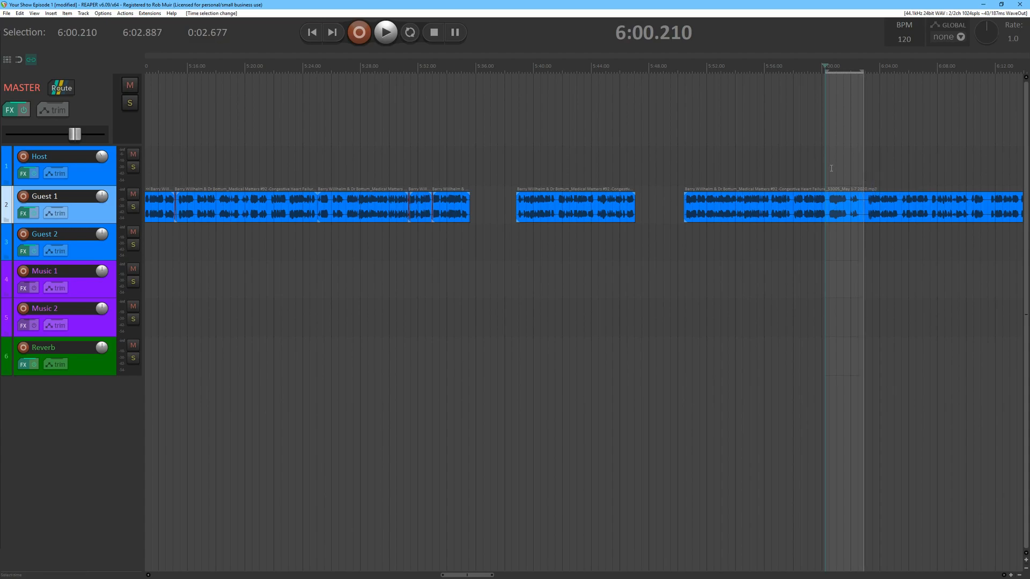
pyautogui.hotkey('shift', 's')
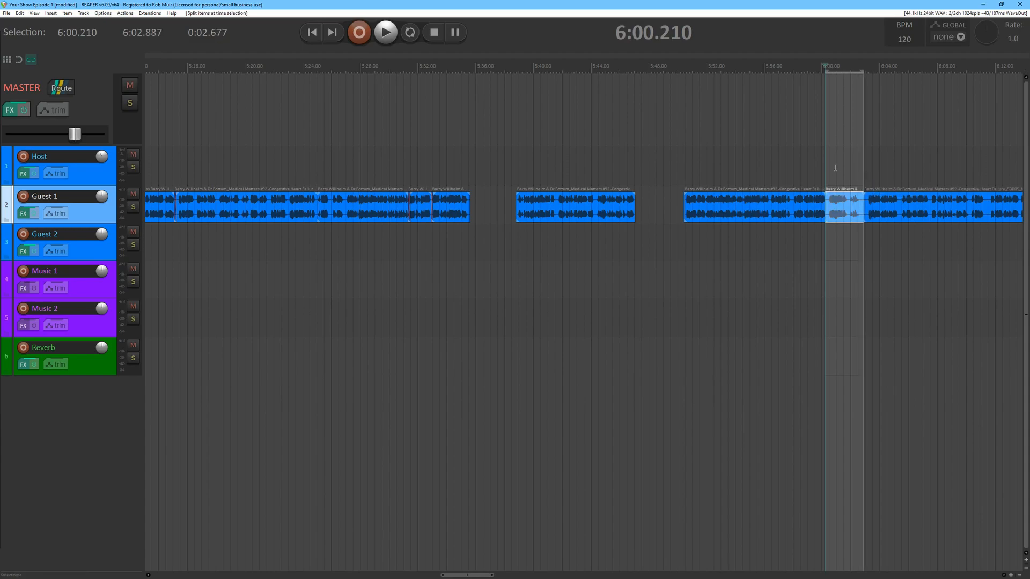
pyautogui.hotkey('ctrl', 'x')
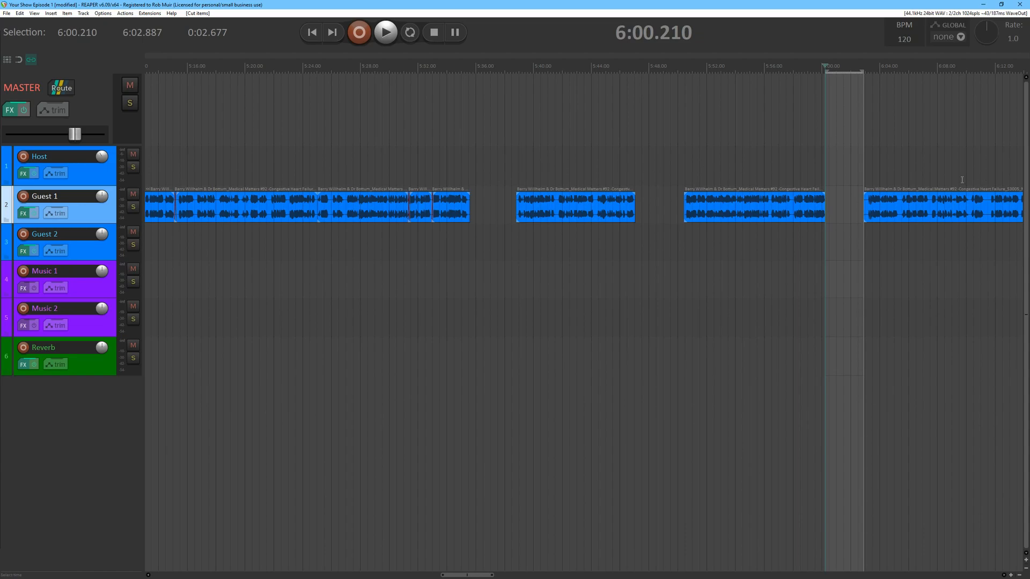
# Slide the three Guest 1 items after the cuts back one by one to close the gaps.
pyautogui.moveTo(568, 214); pyautogui.dragTo(520, 213)
pyautogui.moveTo(727, 211); pyautogui.dragTo(631, 212)
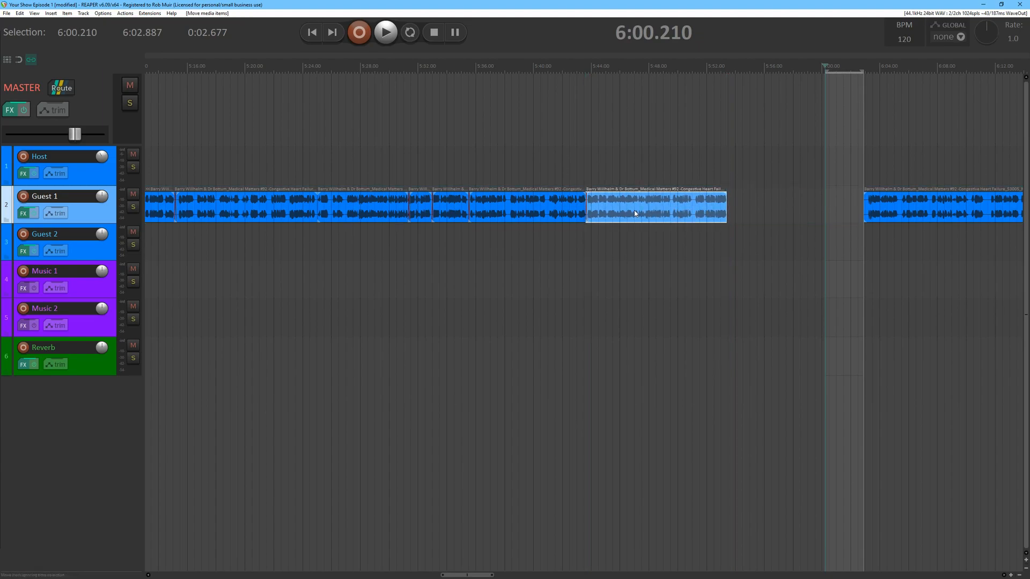
pyautogui.moveTo(895, 214); pyautogui.dragTo(758, 221)
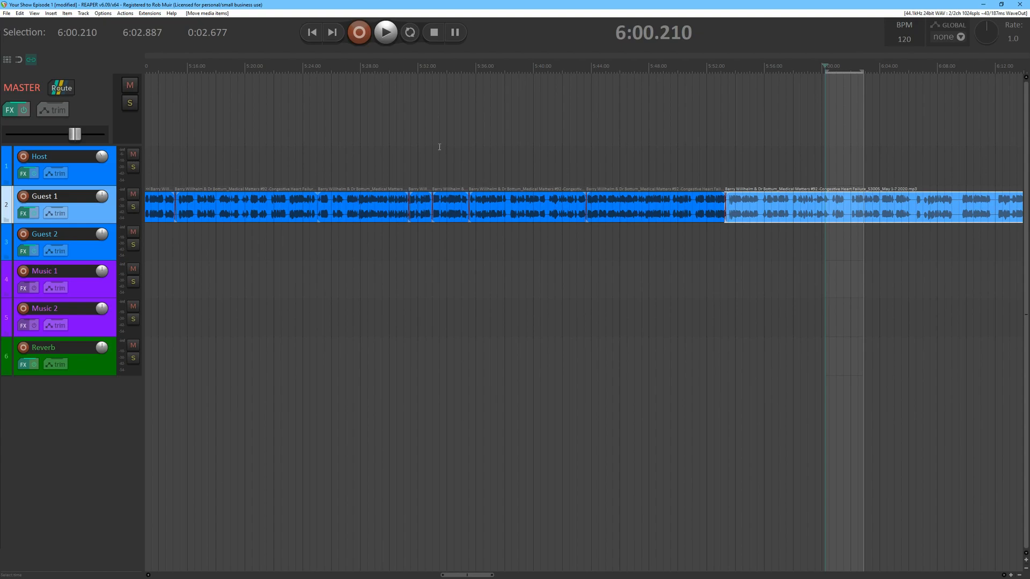
# Undo the three Guest 1 cuts and the item moves that closed their gaps.
pyautogui.hotkey('ctrl', 'z')
pyautogui.hotkey('ctrl', 'z')
pyautogui.hotkey('ctrl', 'z')
pyautogui.hotkey('ctrl', 'z')
pyautogui.hotkey('ctrl', 'z')
pyautogui.hotkey('ctrl', 'z')
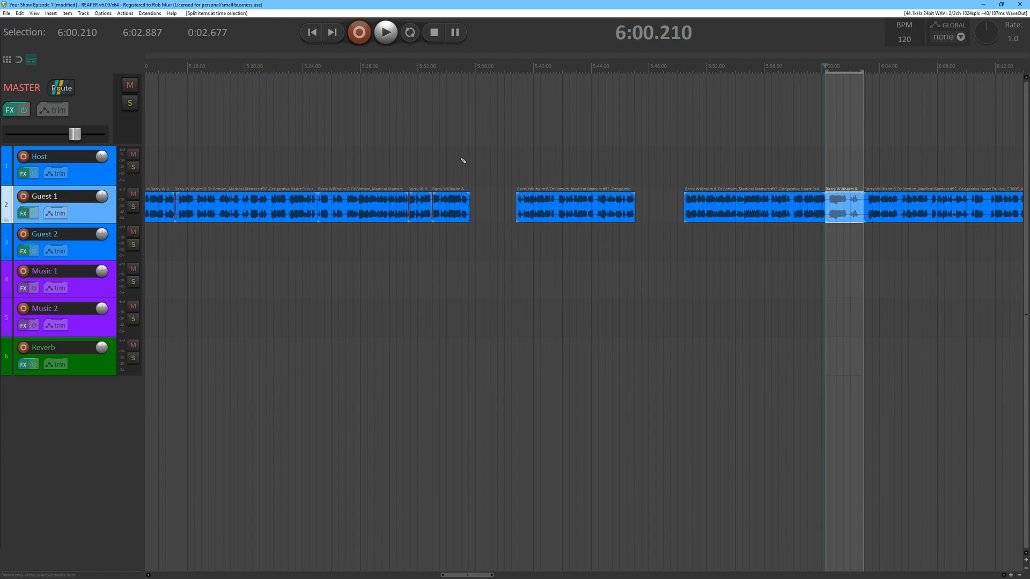
pyautogui.hotkey('ctrl', 'z')
pyautogui.hotkey('ctrl', 'z')
pyautogui.hotkey('ctrl', 'z')
pyautogui.hotkey('ctrl', 'z')
pyautogui.hotkey('ctrl', 'z')
pyautogui.hotkey('ctrl', 'z')
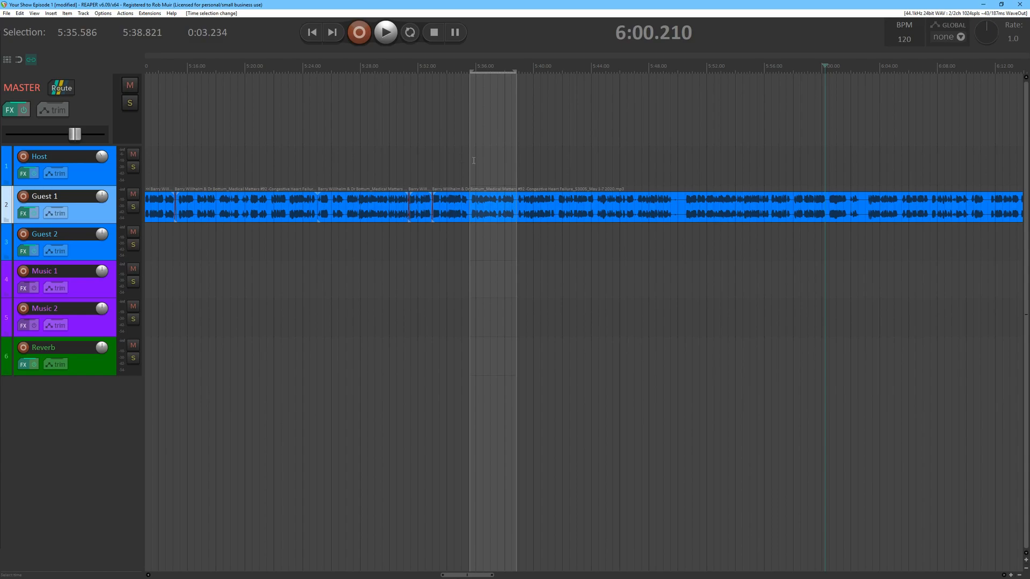
# Clear the time selection, place the edit cursor at 5:35.530, and turn on ripple editing.
pyautogui.click(473, 161)
pyautogui.click(469, 160)
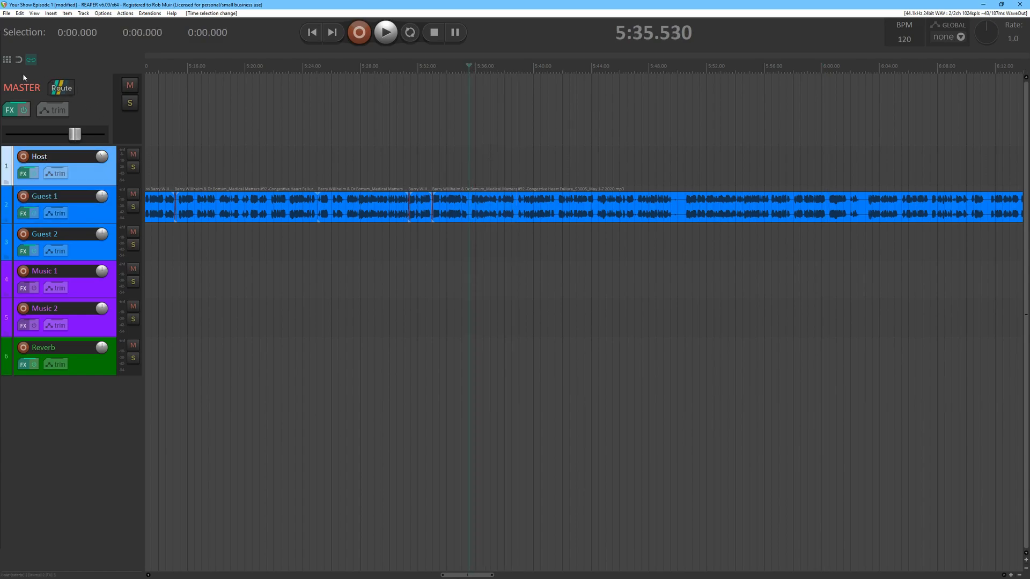
pyautogui.click(7, 61)
pyautogui.scroll(-10, 474, 164)
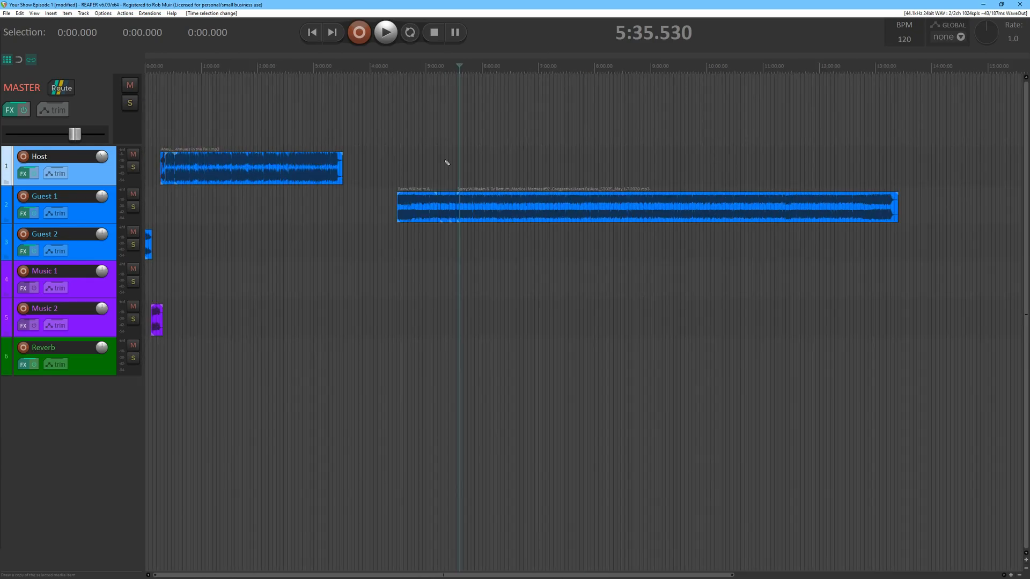
# Examine the Host audio around 0:54 and the edited Guest 1 section around 5:05 at close and full-project zoom.
pyautogui.click(197, 133)
pyautogui.scroll(8, 475, 164)
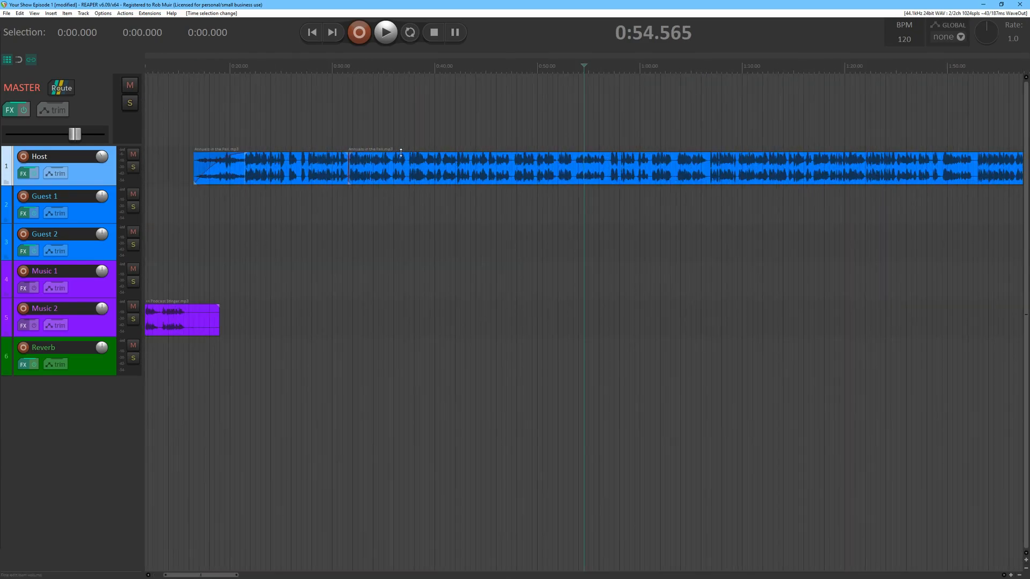
pyautogui.scroll(2, 474, 164)
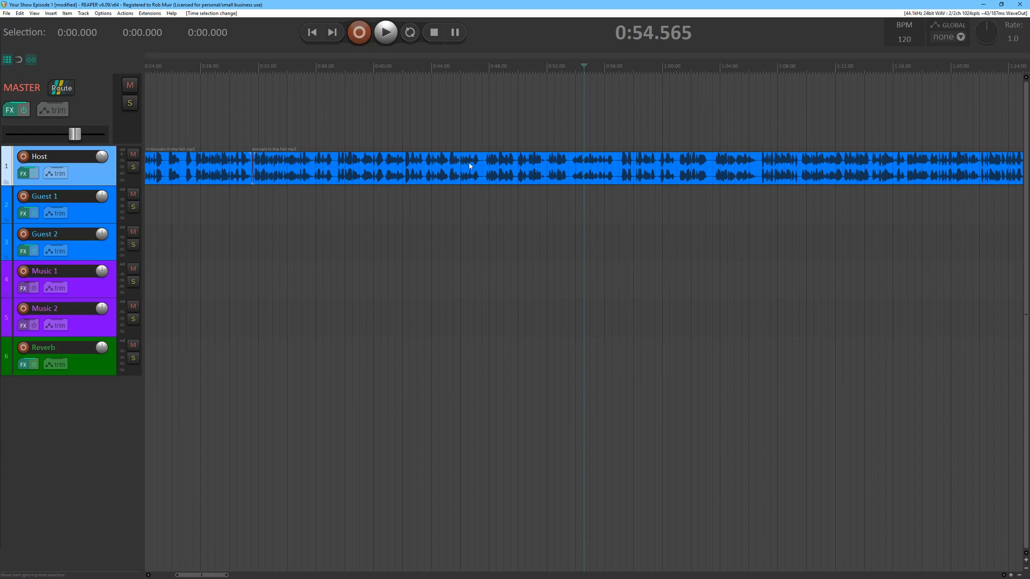
pyautogui.scroll(-5, 470, 165)
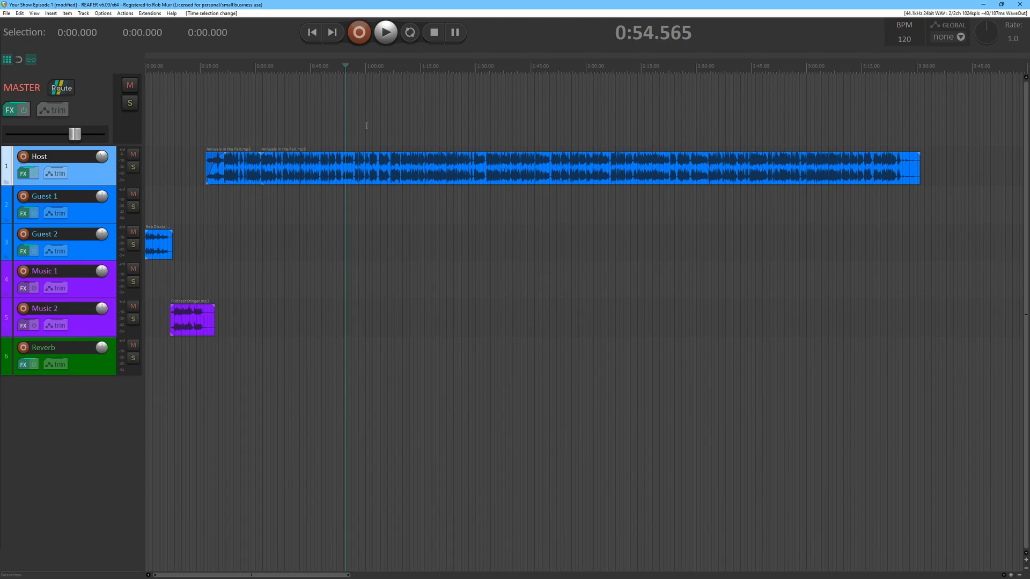
pyautogui.scroll(-5, 373, 127)
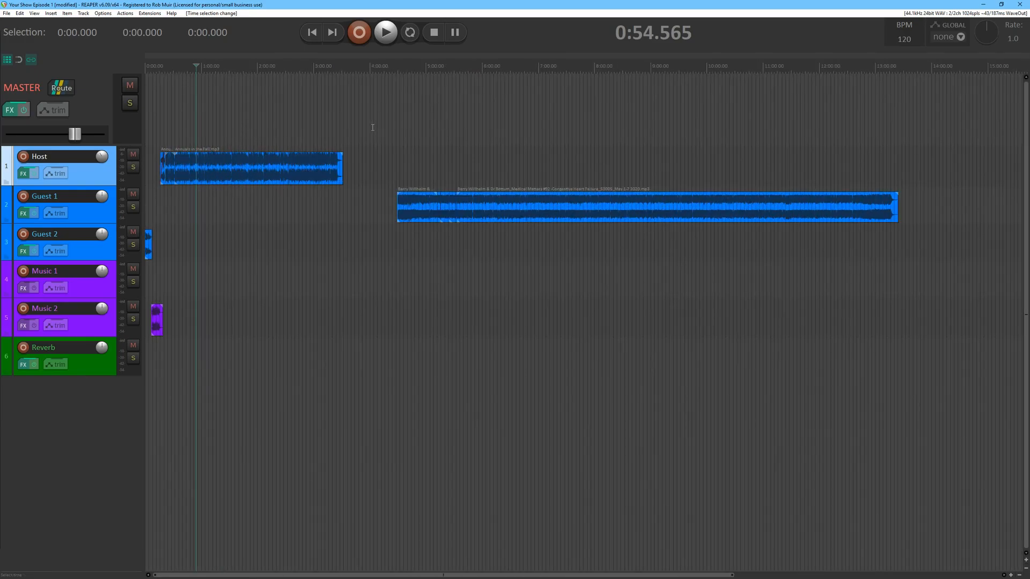
pyautogui.click(433, 172)
pyautogui.scroll(4, 546, 188)
pyautogui.scroll(3, 546, 188)
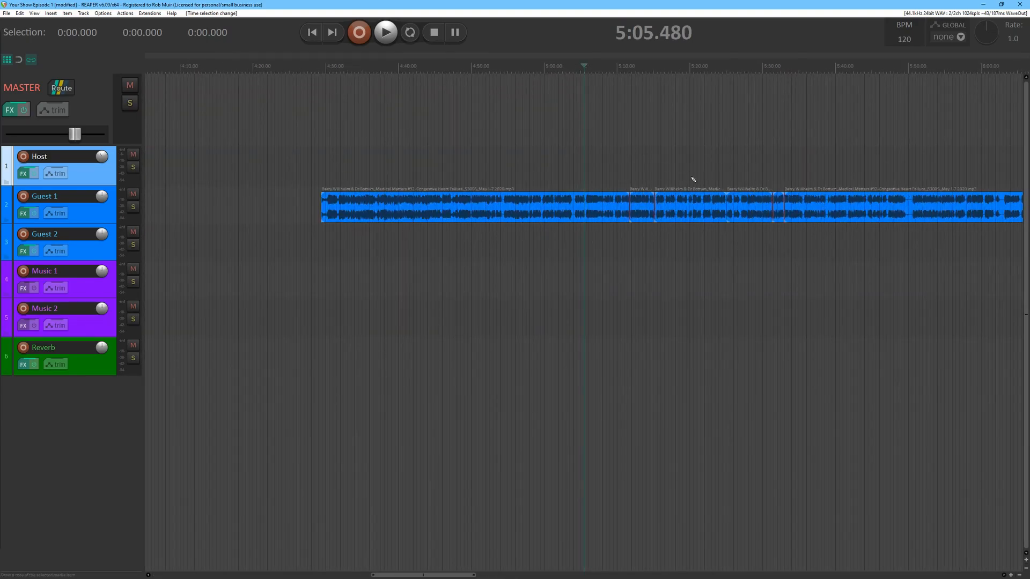
pyautogui.scroll(-8, 691, 177)
pyautogui.scroll(-3, 590, 175)
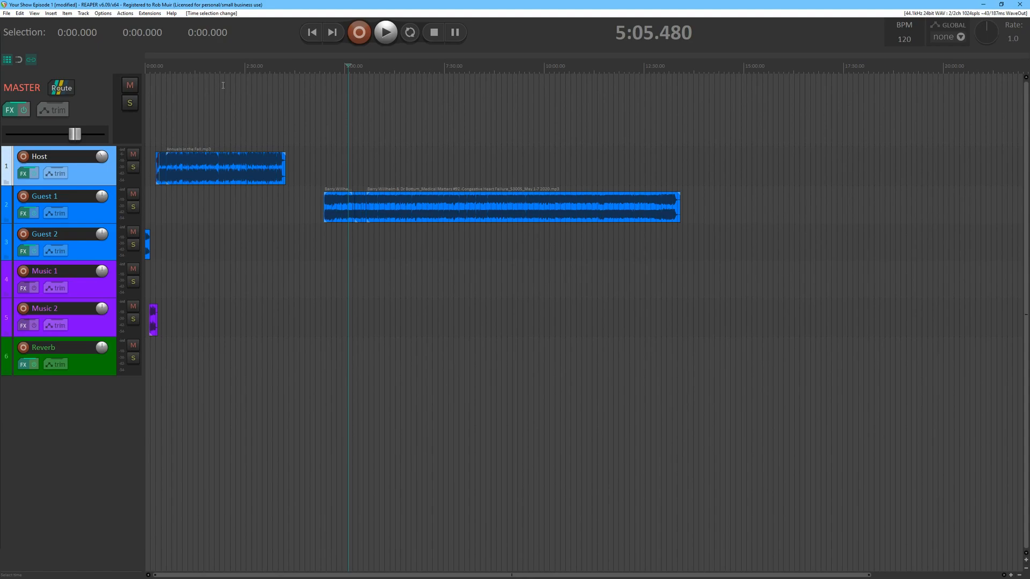
# Place the edit cursor at 4:58.143 and turn off ripple editing.
pyautogui.click(344, 155)
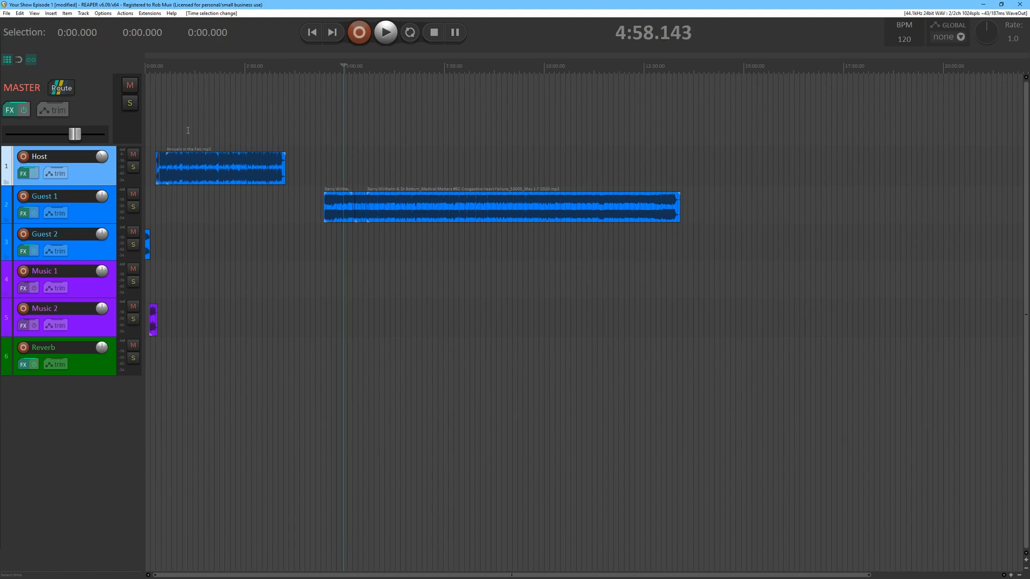
pyautogui.click(9, 64)
pyautogui.scroll(3, 362, 150)
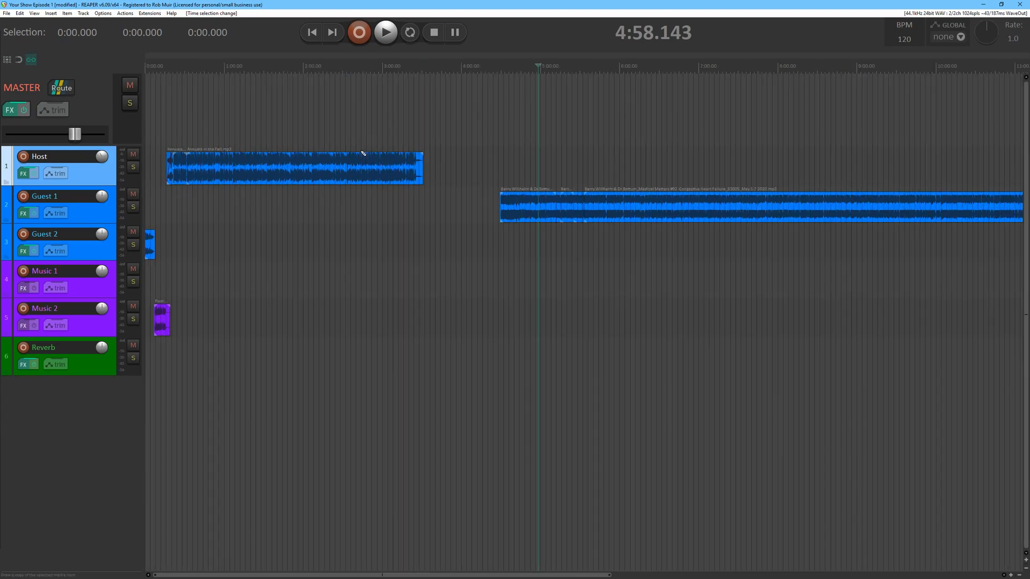
pyautogui.scroll(6, 572, 173)
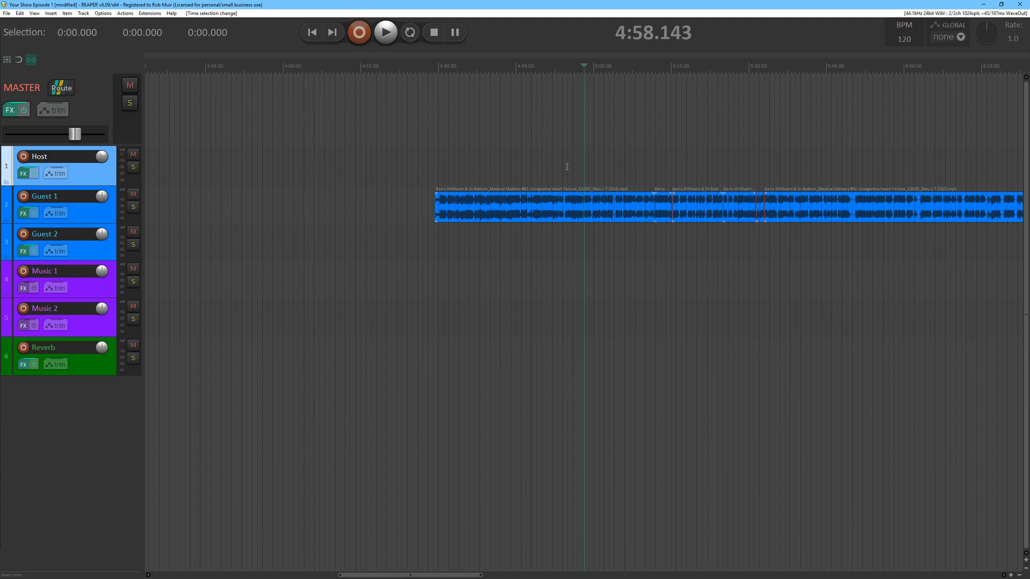
pyautogui.scroll(-8, 567, 167)
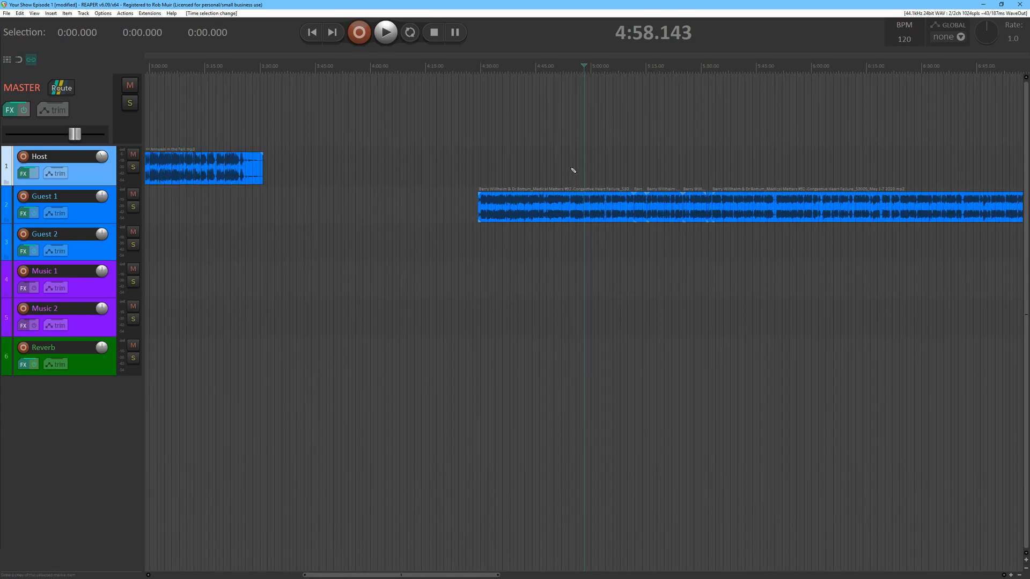